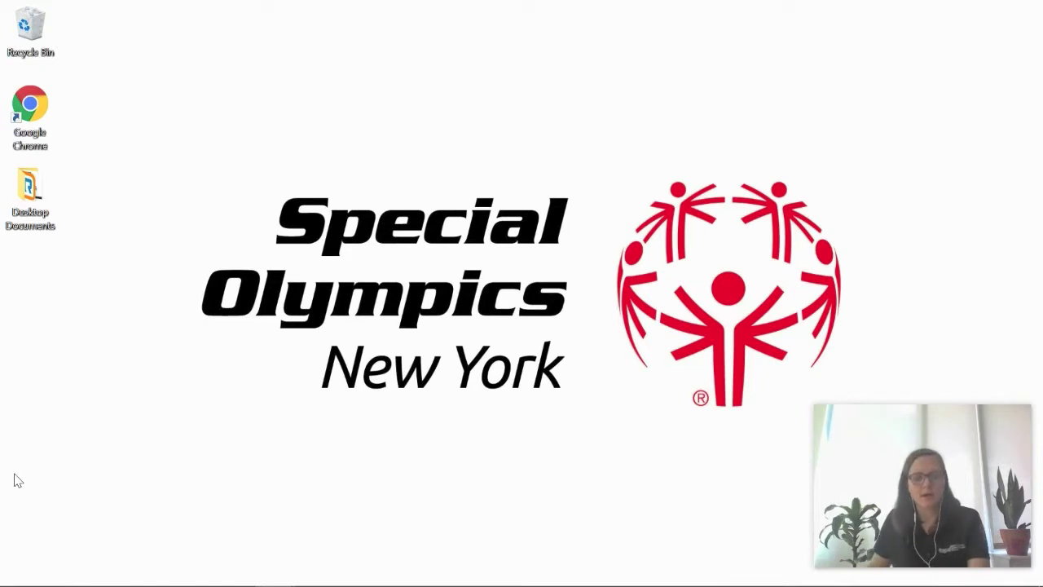
Open the Test RingCentral Meeting invitation in Outlook and look up its meeting ID and password
{"action": "mouse_move", "coordinate": [234, 578]}
{"action": "mouse_move", "coordinate": [193, 578]}
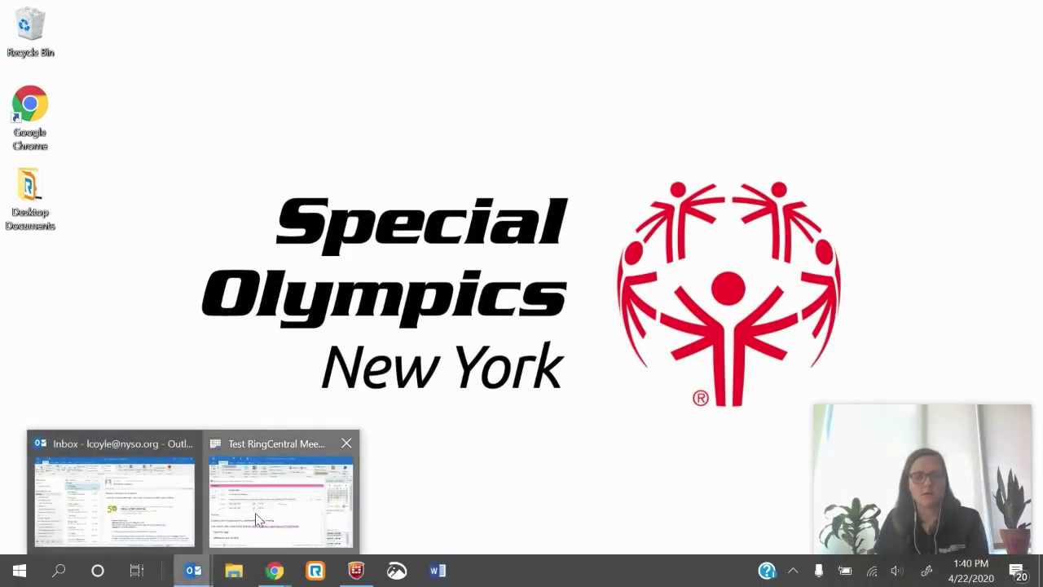
{"action": "left_click", "coordinate": [259, 519]}
{"action": "scroll", "coordinate": [436, 445], "scroll_direction": "down", "scroll_amount": 1}
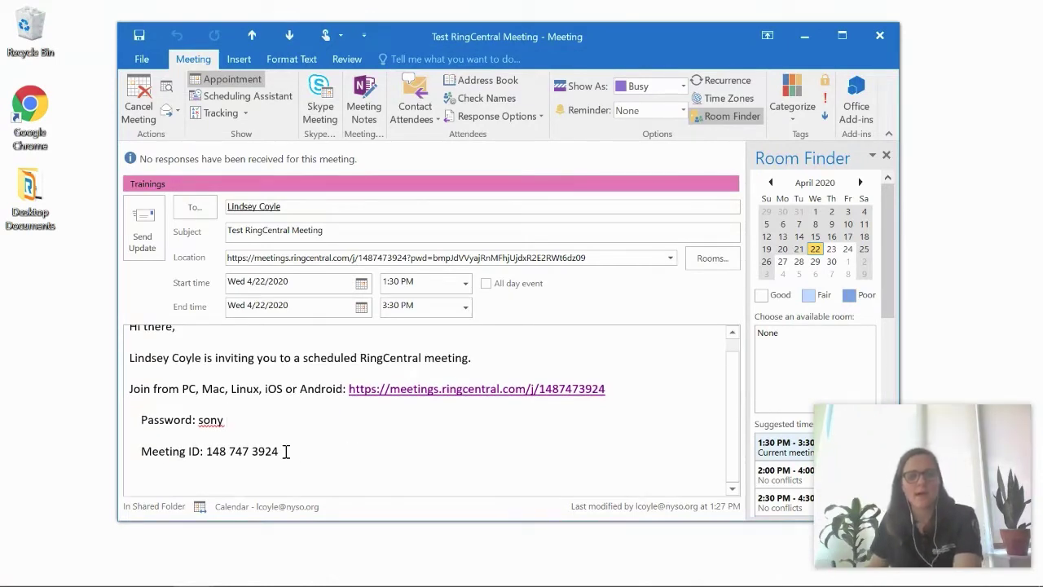
{"action": "left_click_drag", "start_coordinate": [281, 451], "coordinate": [141, 449]}
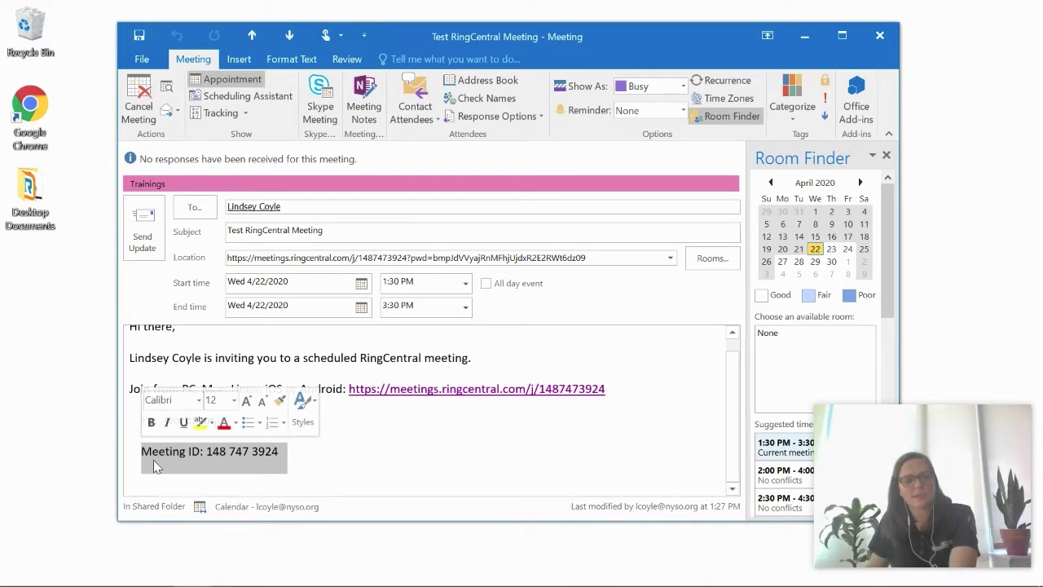
{"action": "left_click", "coordinate": [330, 465]}
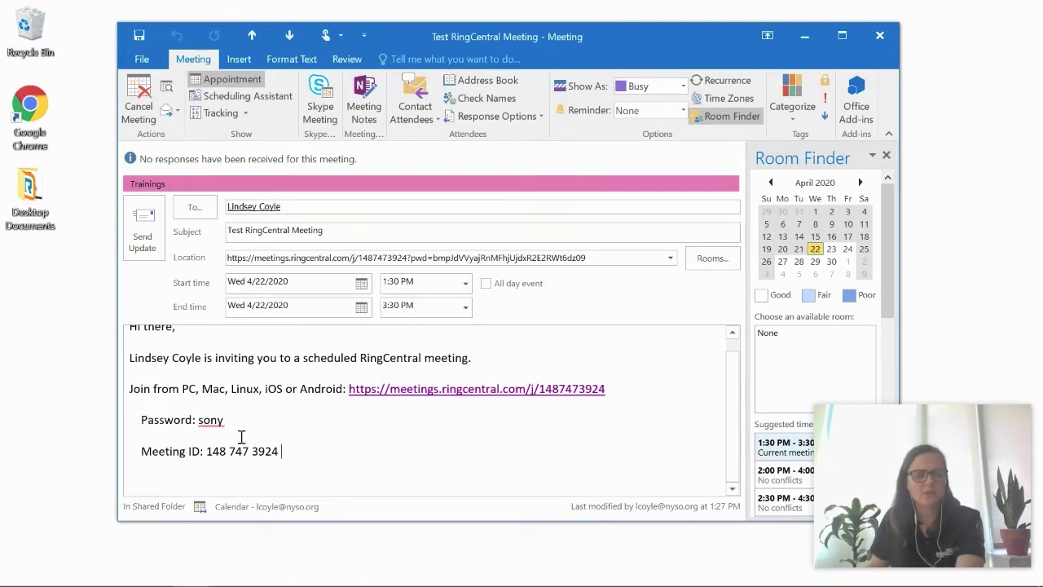
{"action": "left_click_drag", "start_coordinate": [239, 421], "coordinate": [141, 421]}
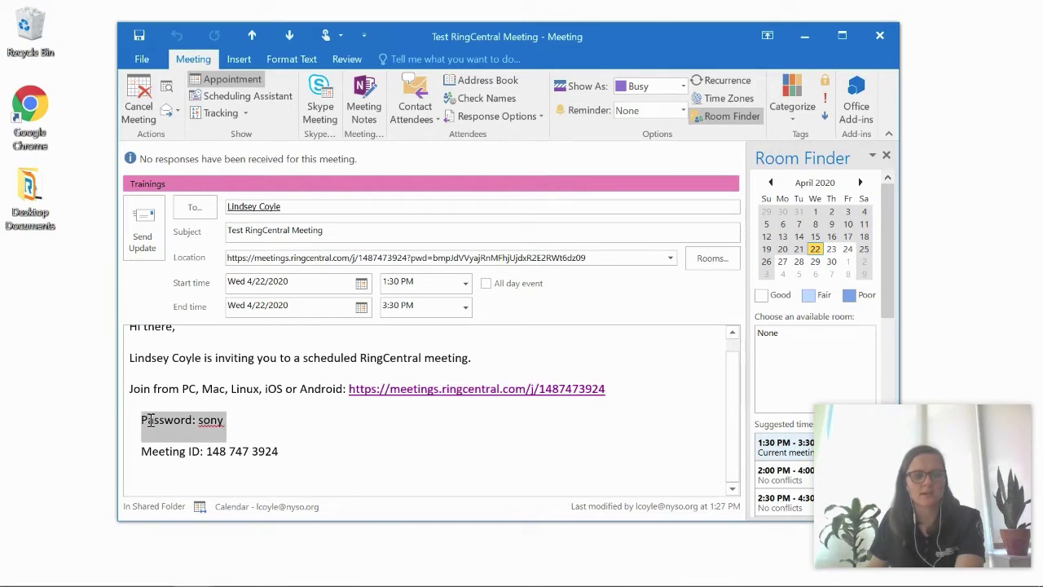
{"action": "left_click", "coordinate": [421, 430]}
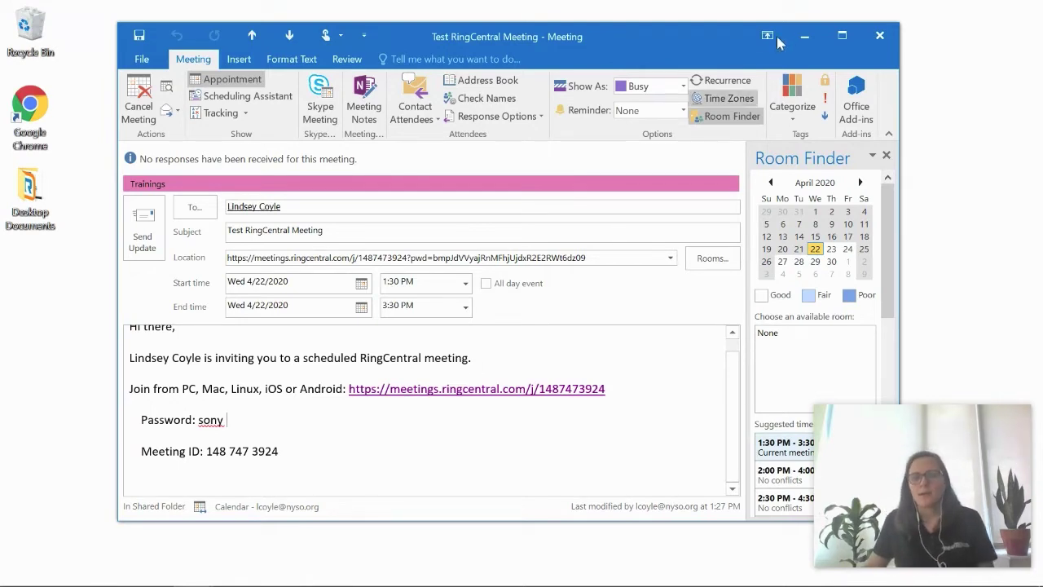
Close the meeting invitation without saving changes and dismiss the incoming mail notification
{"action": "left_click", "coordinate": [886, 35]}
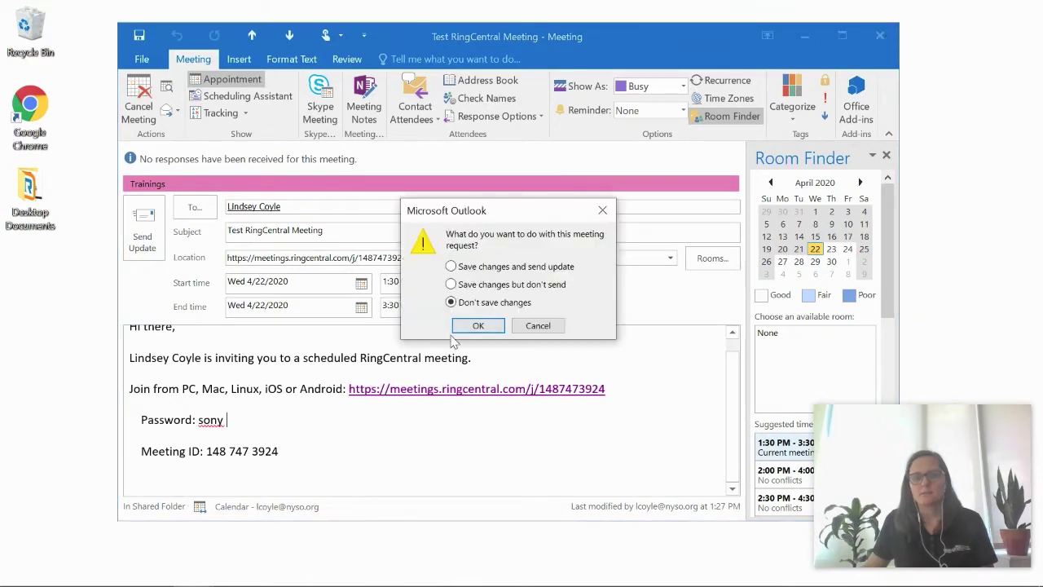
{"action": "left_click", "coordinate": [478, 326]}
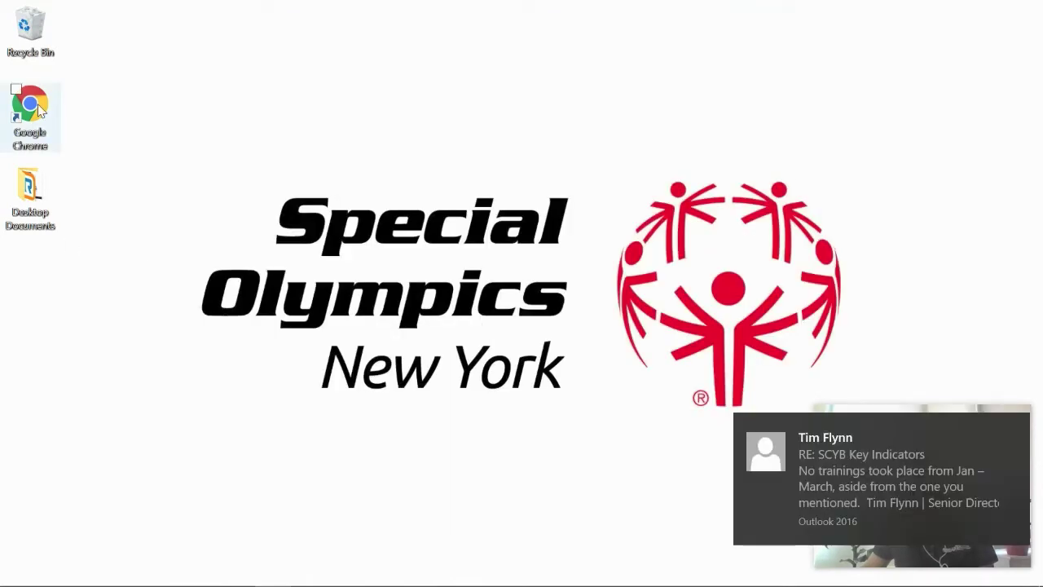
{"action": "left_click", "coordinate": [1009, 429]}
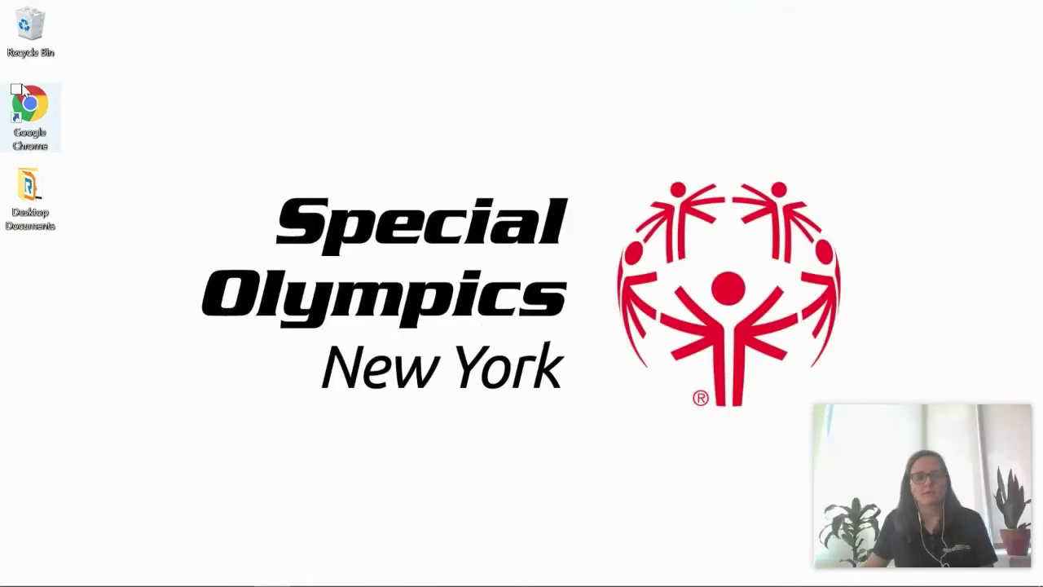
Open Google Chrome and go to meetings.ringcentral.com
{"action": "double_click", "coordinate": [31, 111]}
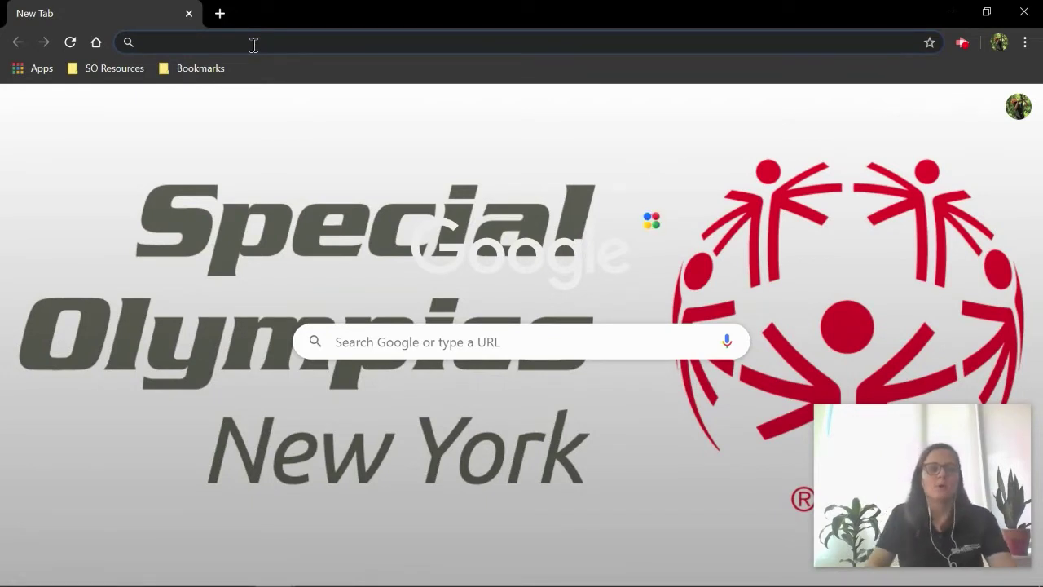
{"action": "left_click", "coordinate": [254, 45]}
{"action": "type", "text": "mee"}
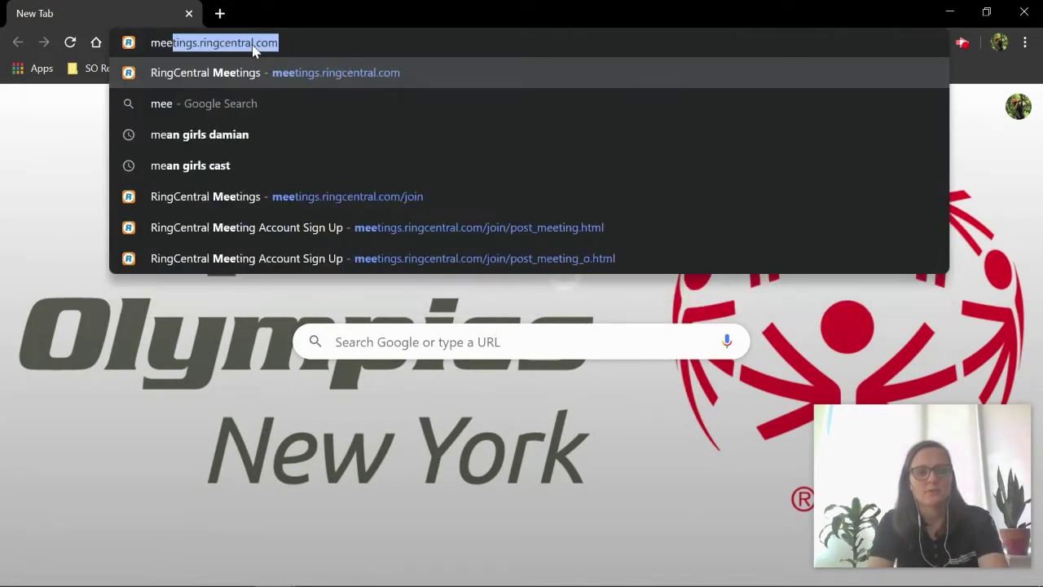
{"action": "type", "text": "tings.ringce"}
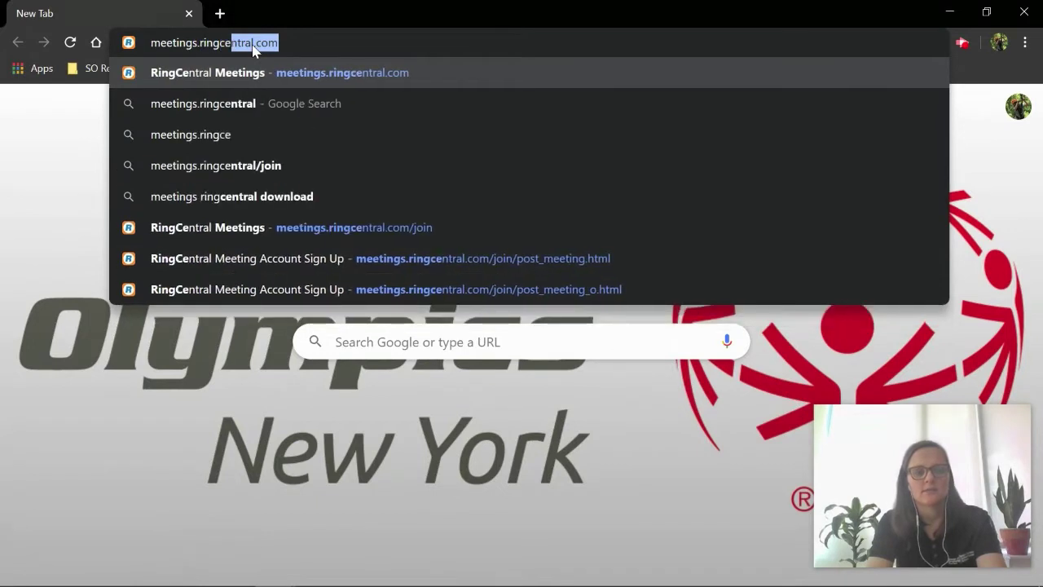
{"action": "type", "text": "ntral.com"}
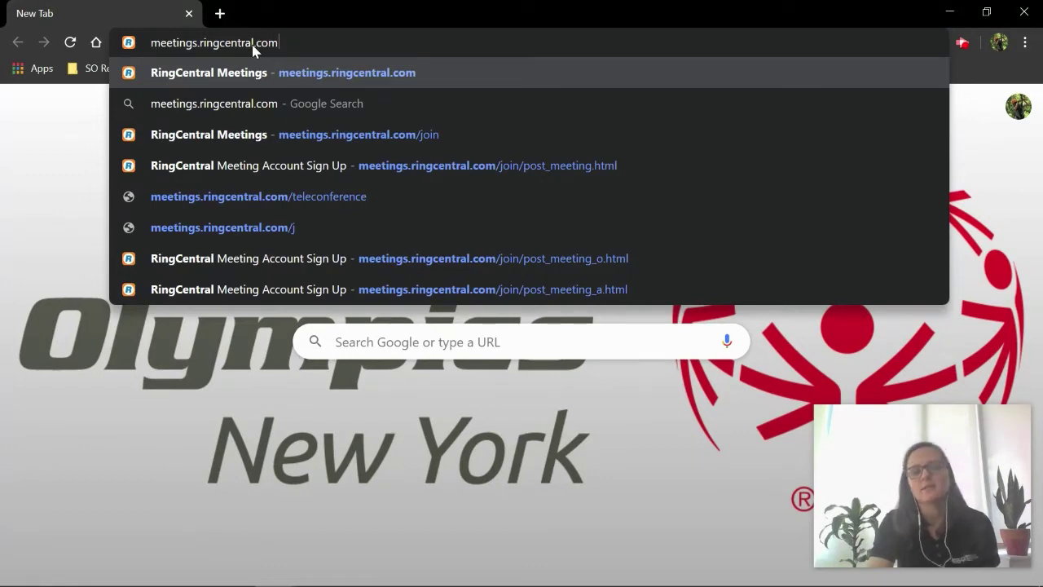
{"action": "key", "text": "Return"}
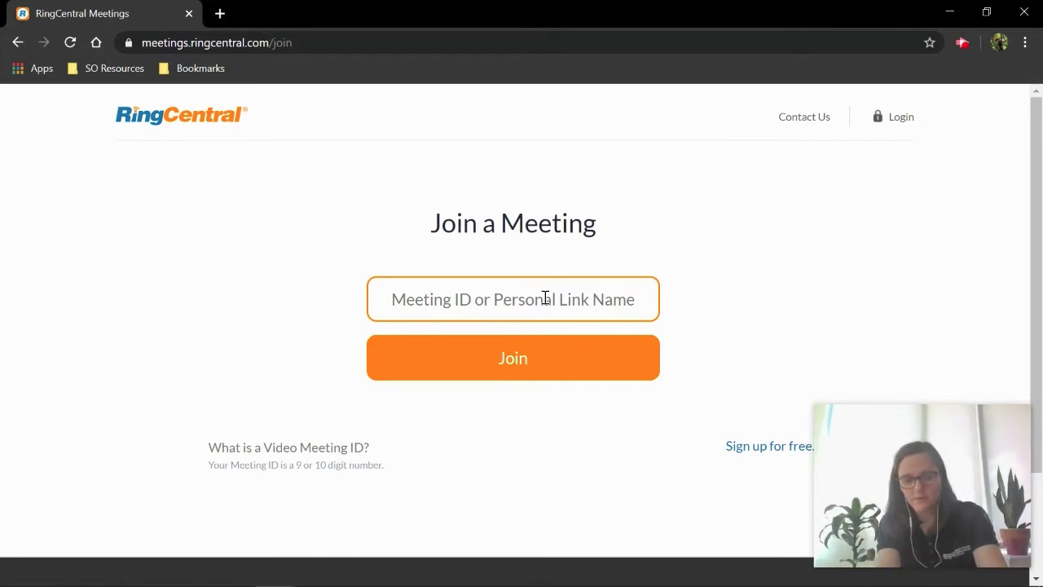
Enter the meeting ID from the invitation and join the meeting
{"action": "type", "text": "148 7"}
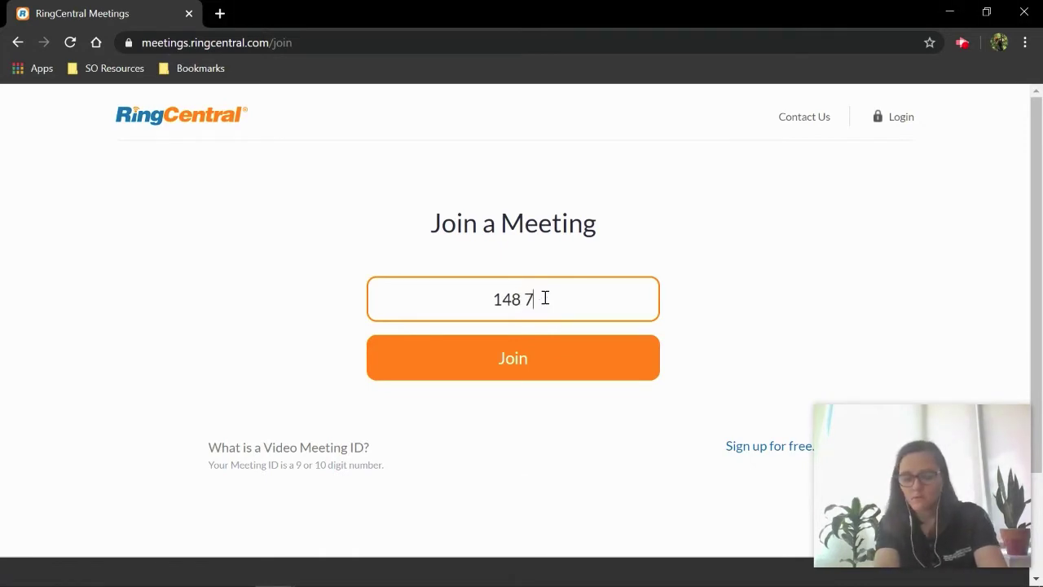
{"action": "type", "text": "47 352 "}
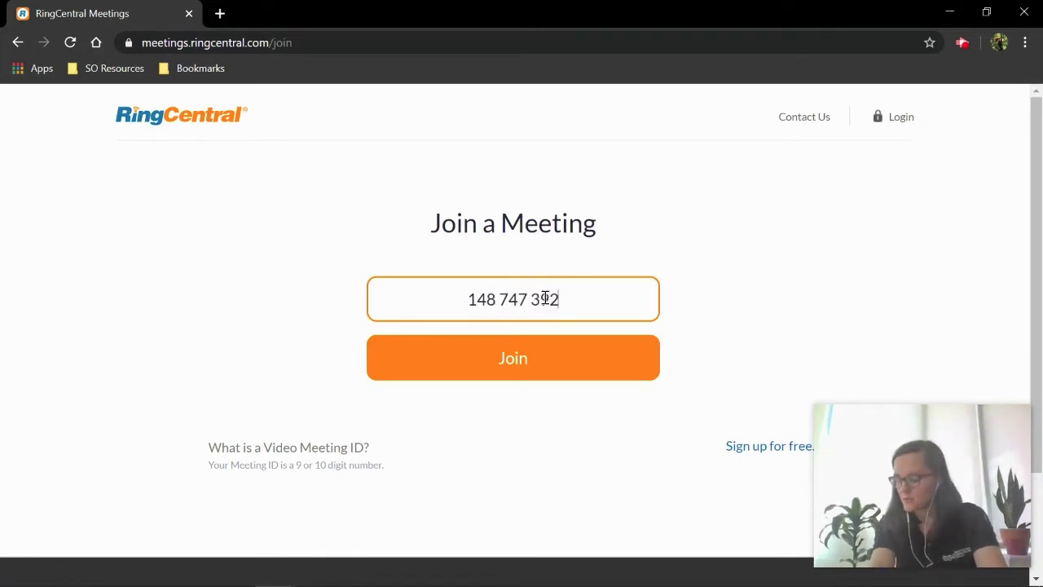
{"action": "type", "text": "4"}
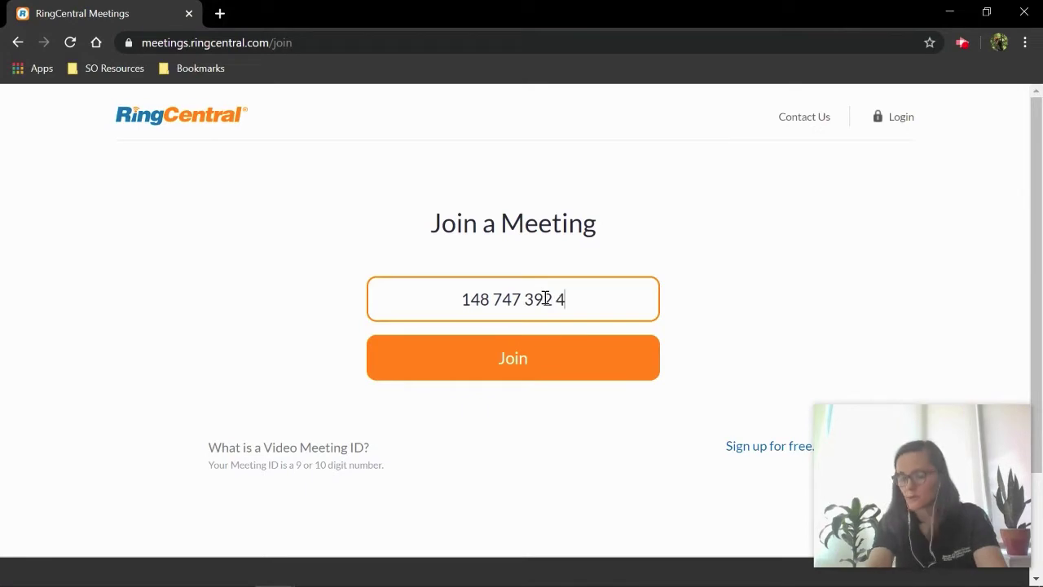
{"action": "left_click", "coordinate": [530, 372]}
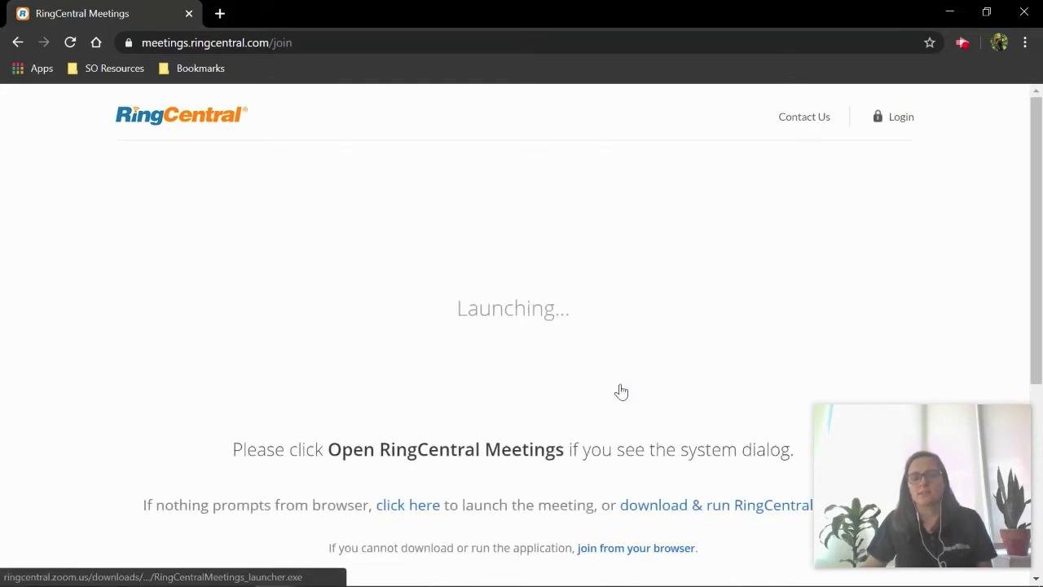
Download the RingCentral Meetings launcher from the launch page and run the downloaded file
{"action": "scroll", "coordinate": [622, 392], "scroll_direction": "down", "scroll_amount": 1}
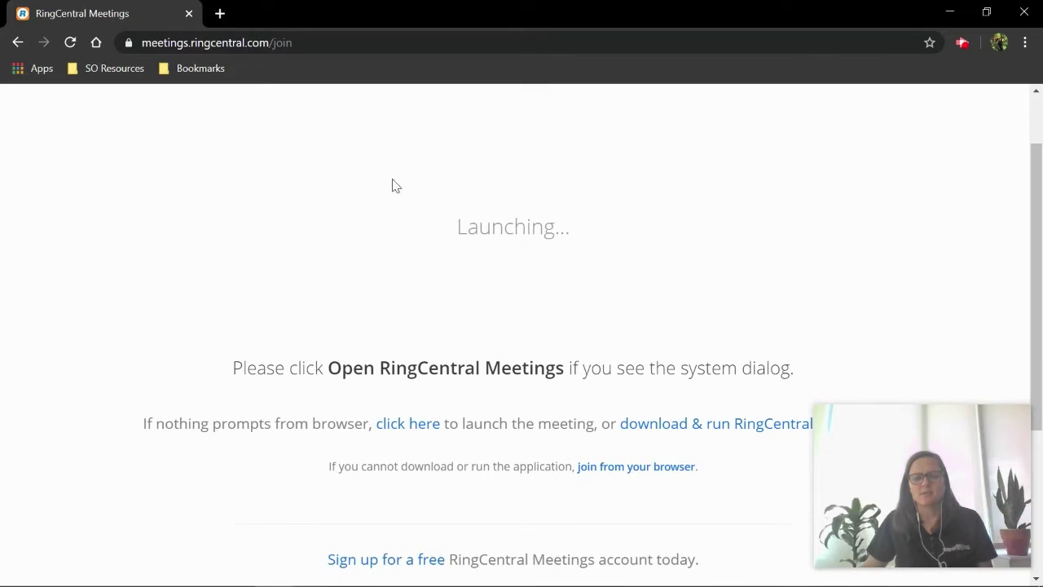
{"action": "scroll", "coordinate": [599, 266], "scroll_direction": "up", "scroll_amount": 1}
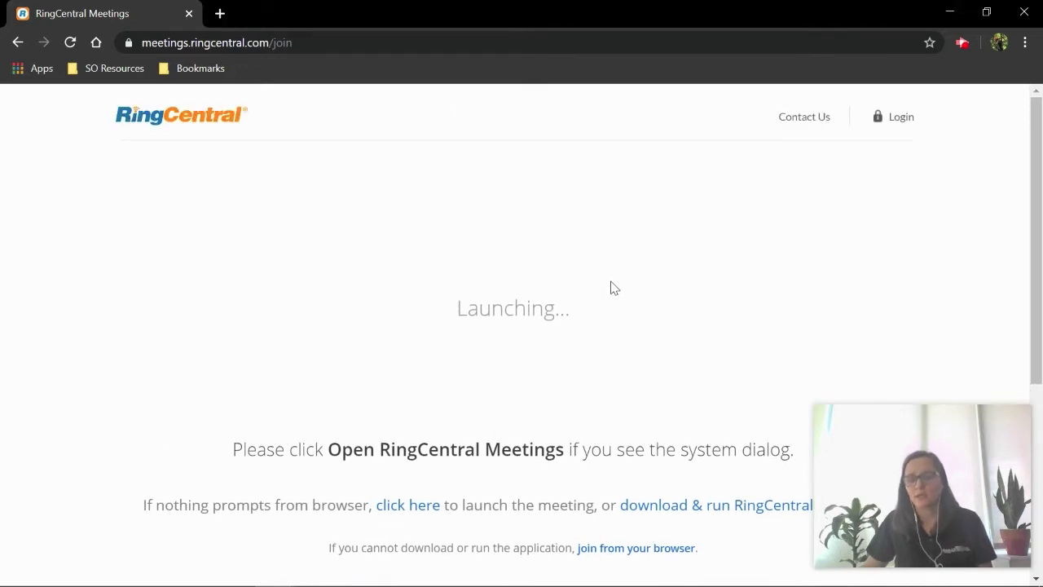
{"action": "scroll", "coordinate": [615, 288], "scroll_direction": "down", "scroll_amount": 1}
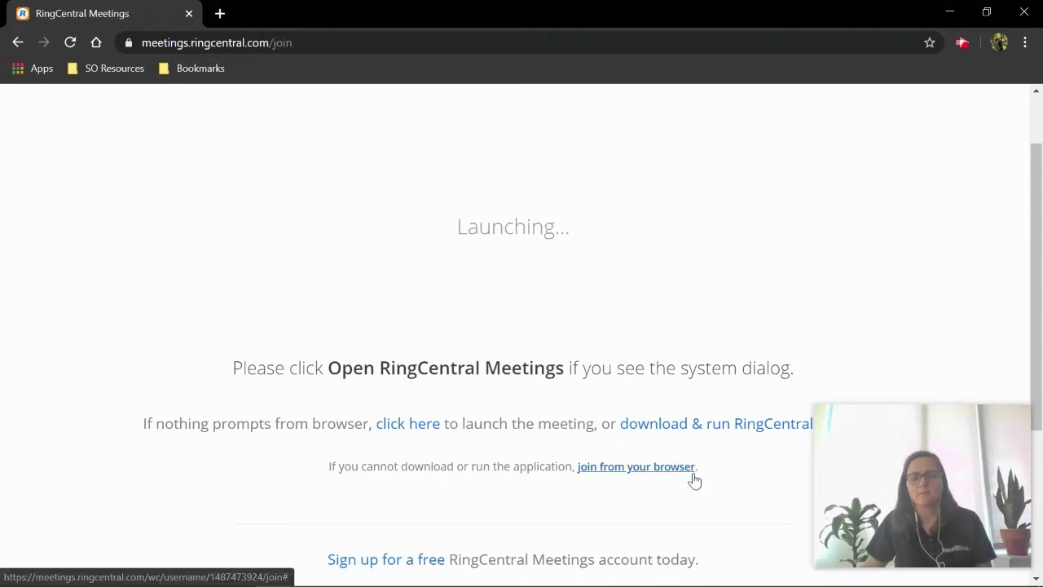
{"action": "scroll", "coordinate": [652, 405], "scroll_direction": "up", "scroll_amount": 1}
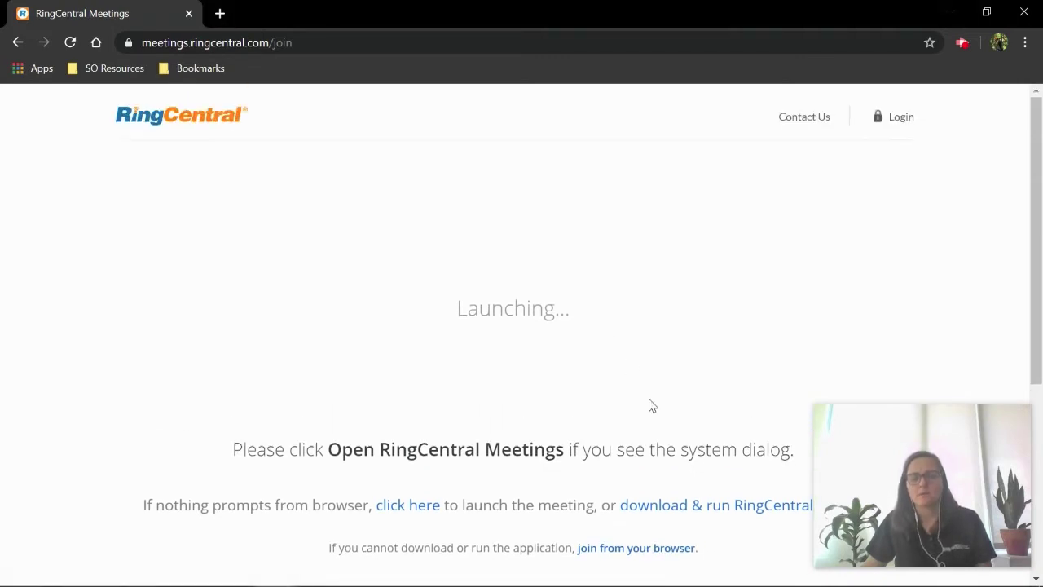
{"action": "left_click", "coordinate": [723, 512]}
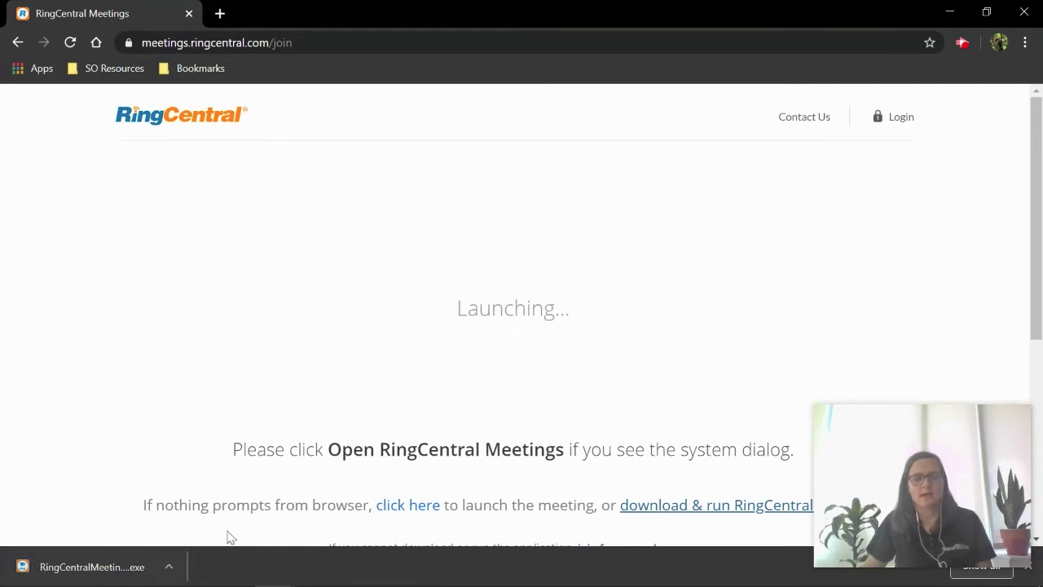
{"action": "left_click", "coordinate": [167, 572]}
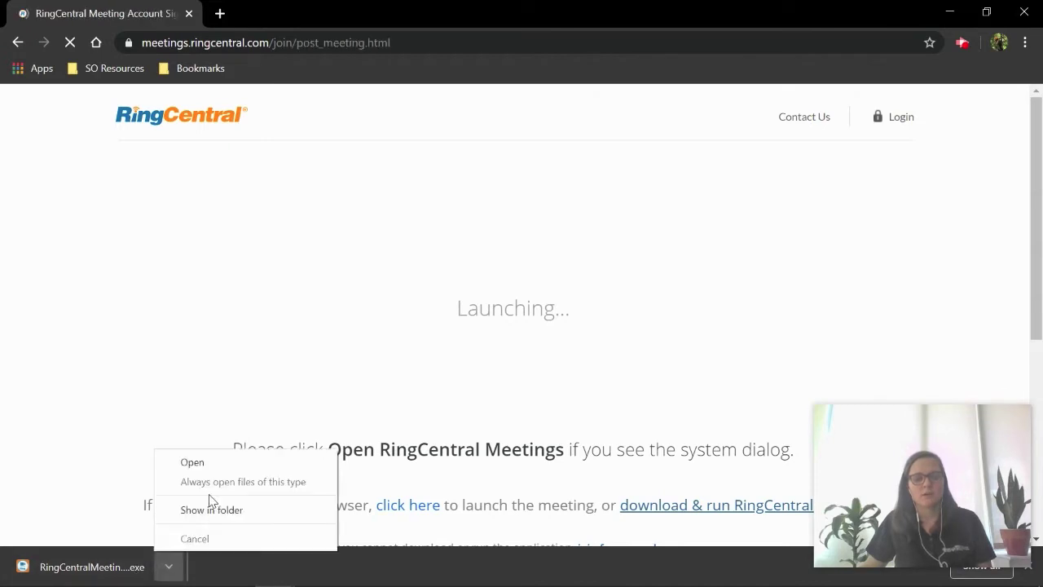
{"action": "left_click", "coordinate": [217, 465]}
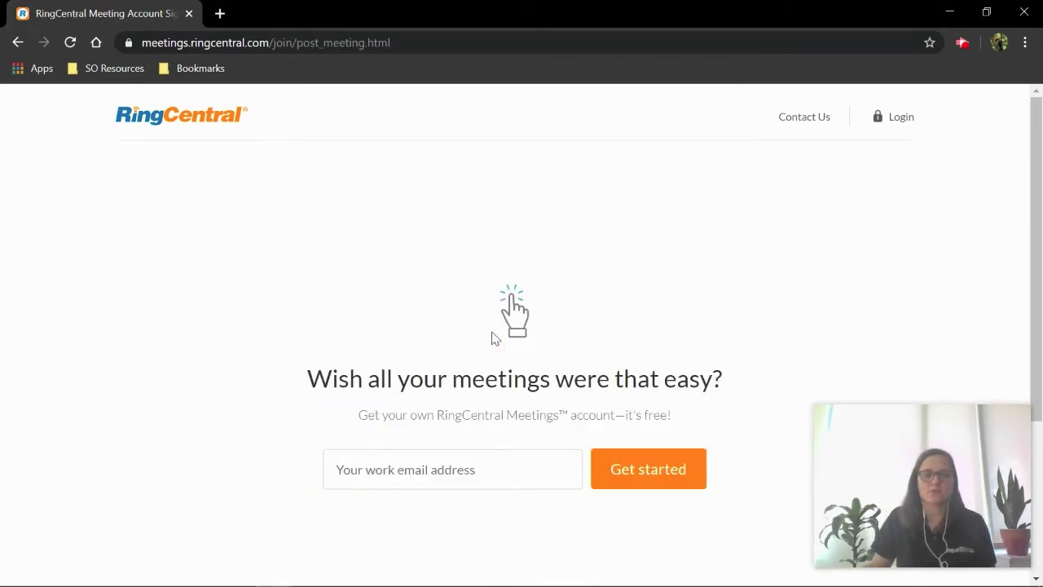
Minimize the browser, join by entering the meeting password, and maximize the meeting's waiting window
{"action": "left_click", "coordinate": [950, 11]}
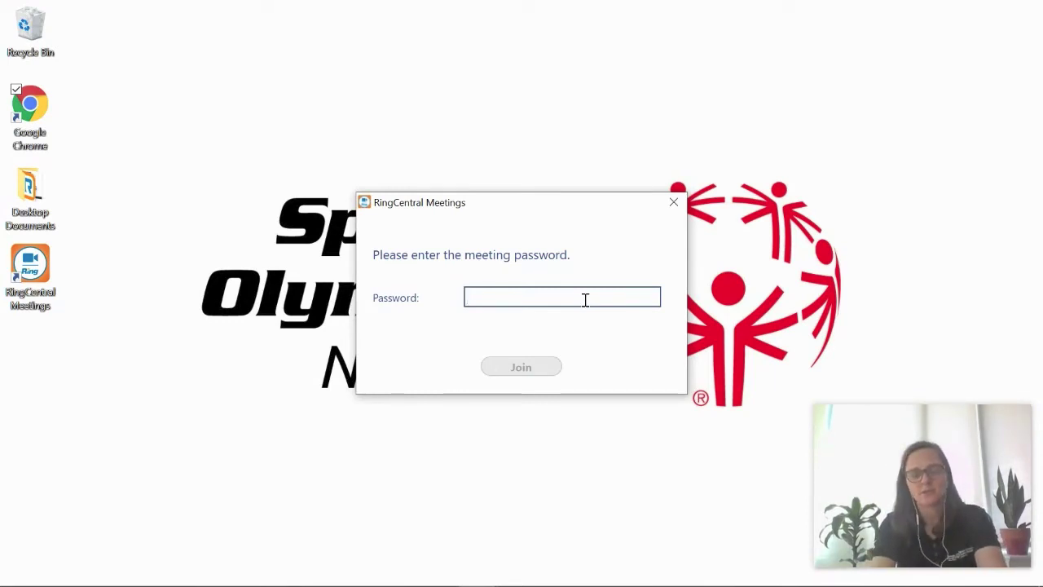
{"action": "type", "text": "**"}
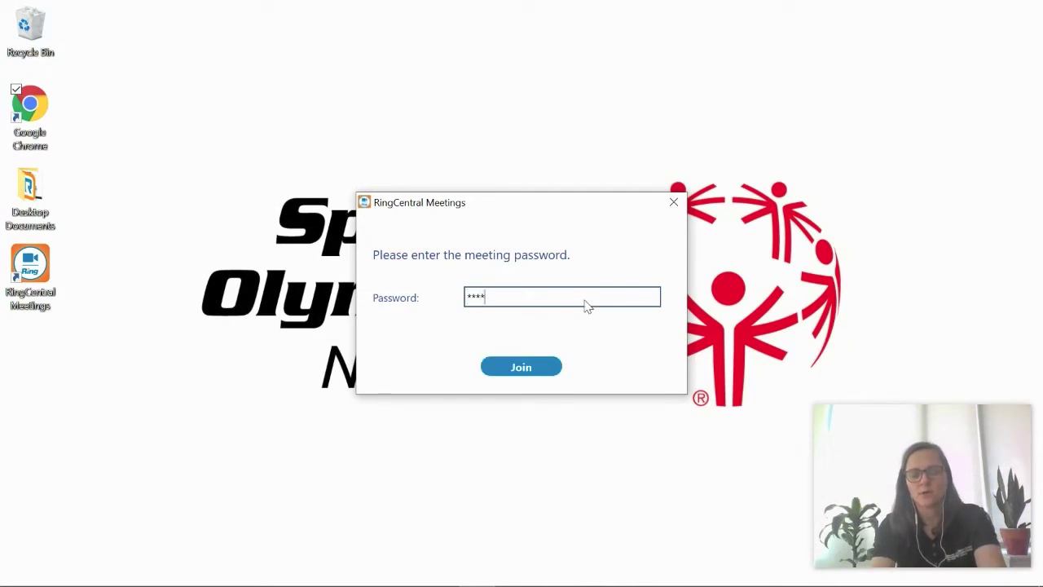
{"action": "left_click", "coordinate": [515, 368]}
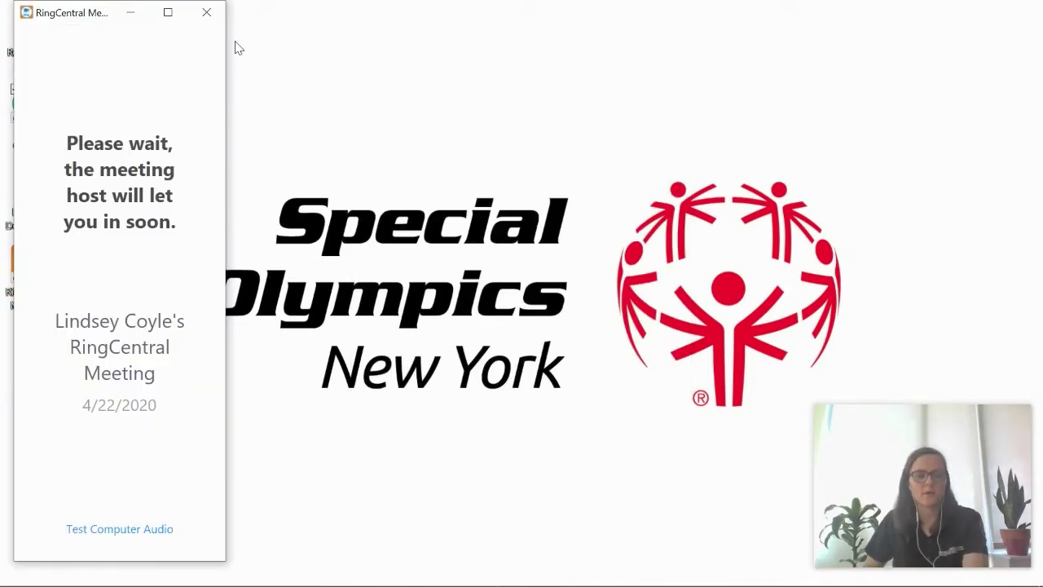
{"action": "left_click", "coordinate": [167, 13]}
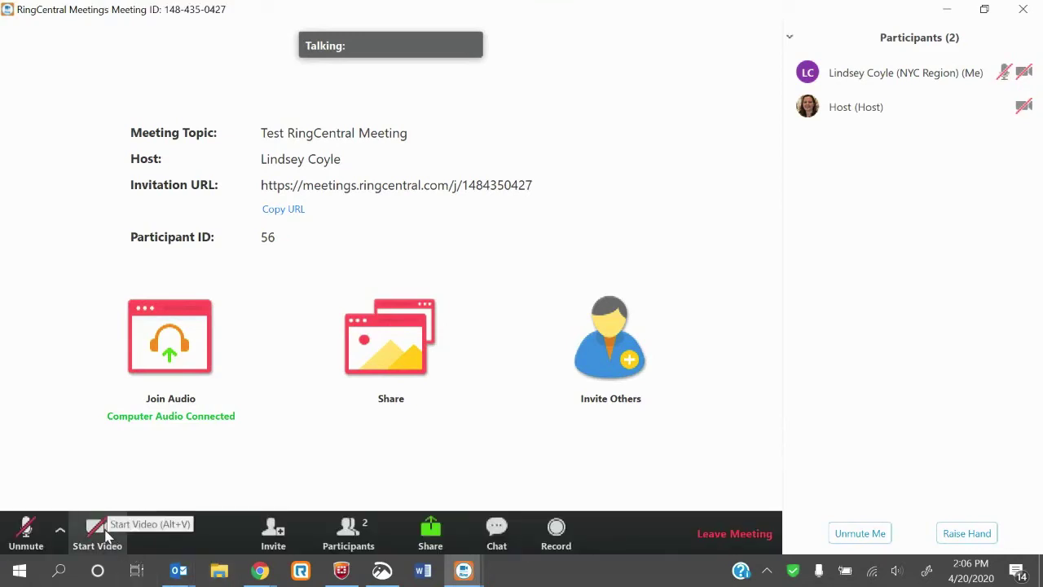
Start the video in the meeting and try unmuting the microphone, leaving it muted
{"action": "left_click", "coordinate": [96, 529]}
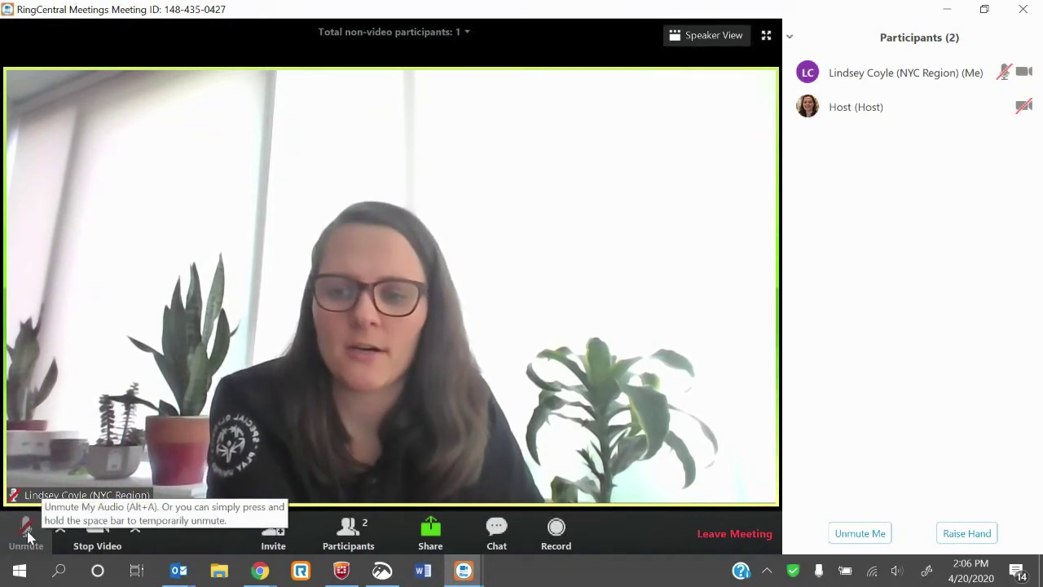
{"action": "left_click", "coordinate": [27, 531]}
{"action": "left_click", "coordinate": [27, 532]}
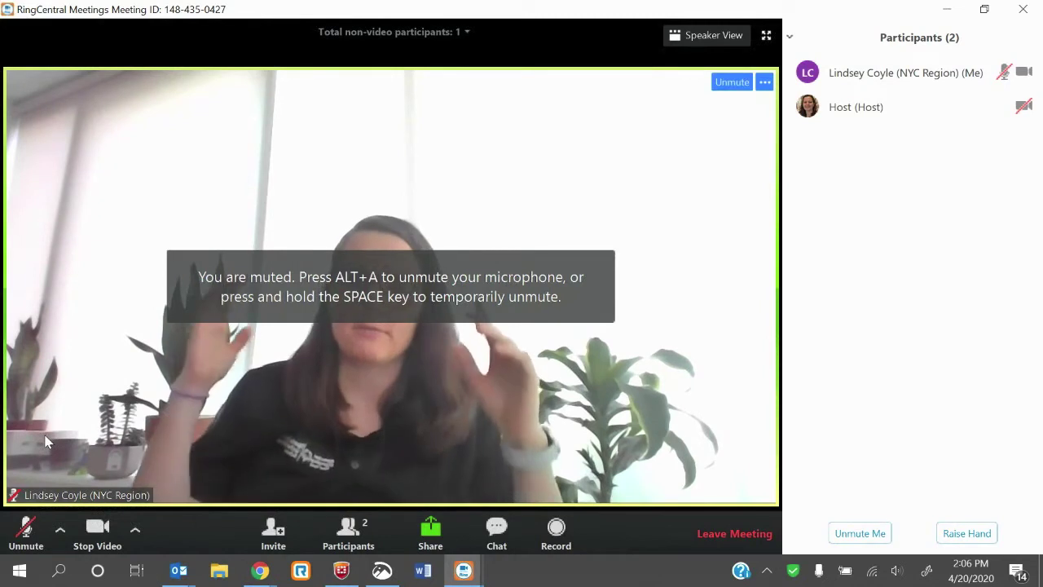
{"action": "left_click", "coordinate": [27, 536]}
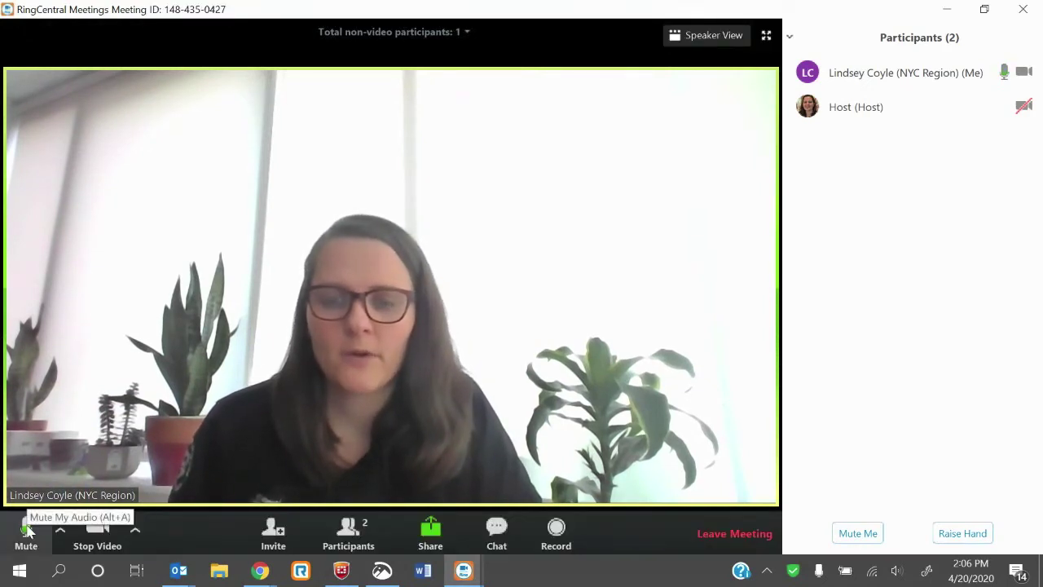
{"action": "left_click", "coordinate": [27, 531]}
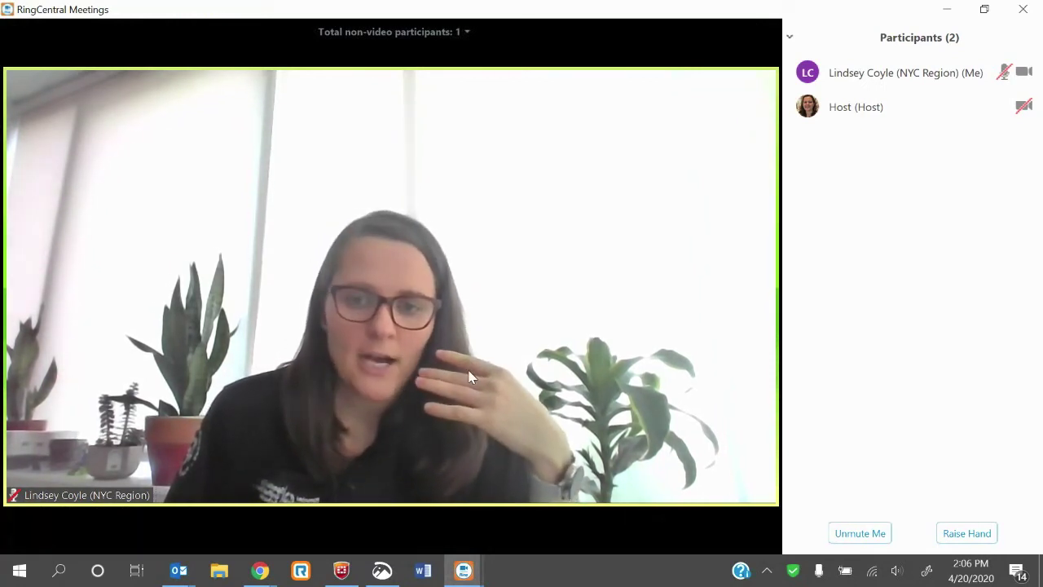
{"action": "mouse_move", "coordinate": [471, 343]}
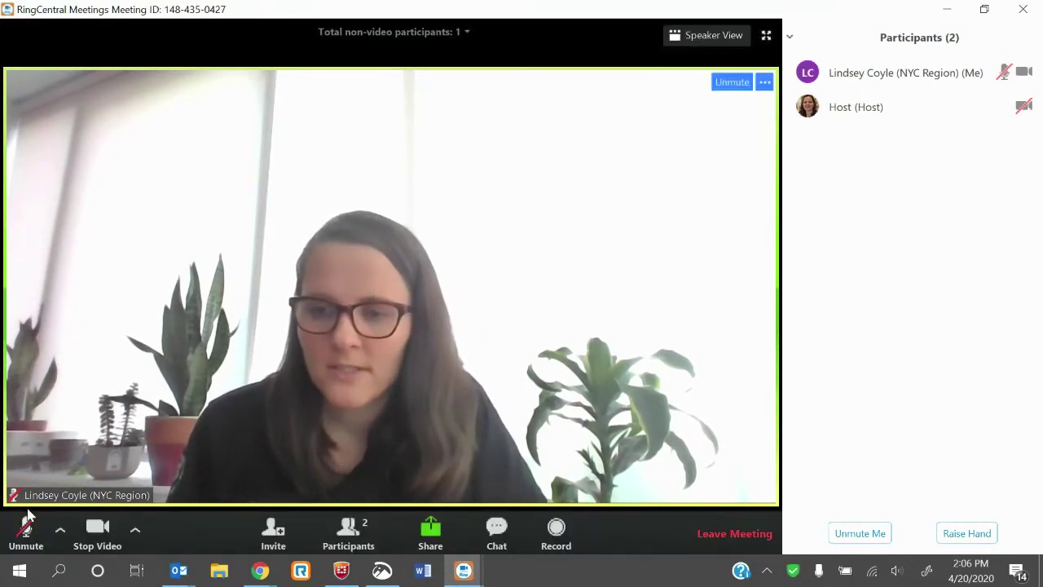
{"action": "mouse_move", "coordinate": [20, 502]}
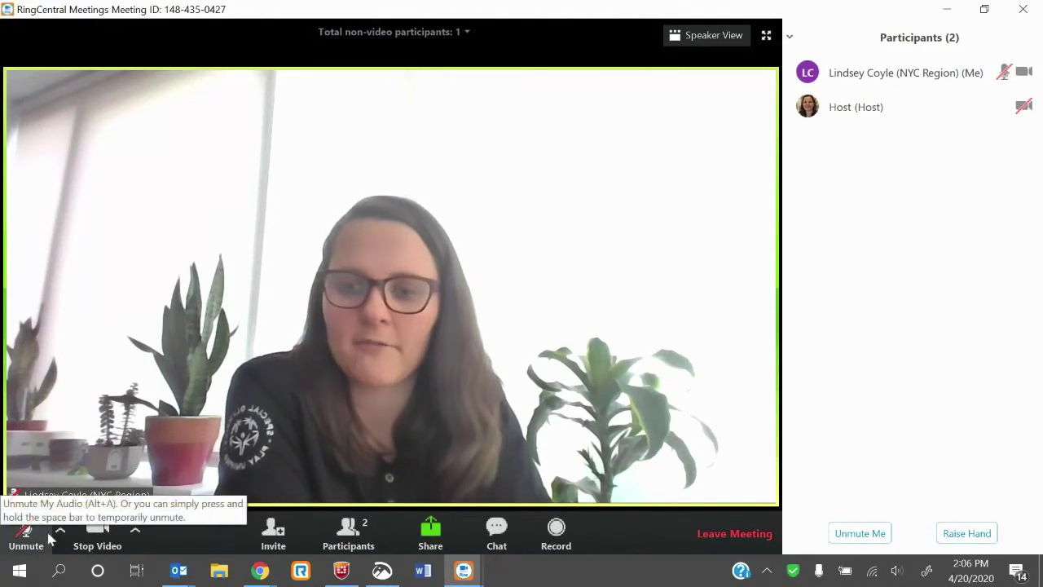
Open the meeting's group chat alongside the participant list
{"action": "mouse_move", "coordinate": [613, 481]}
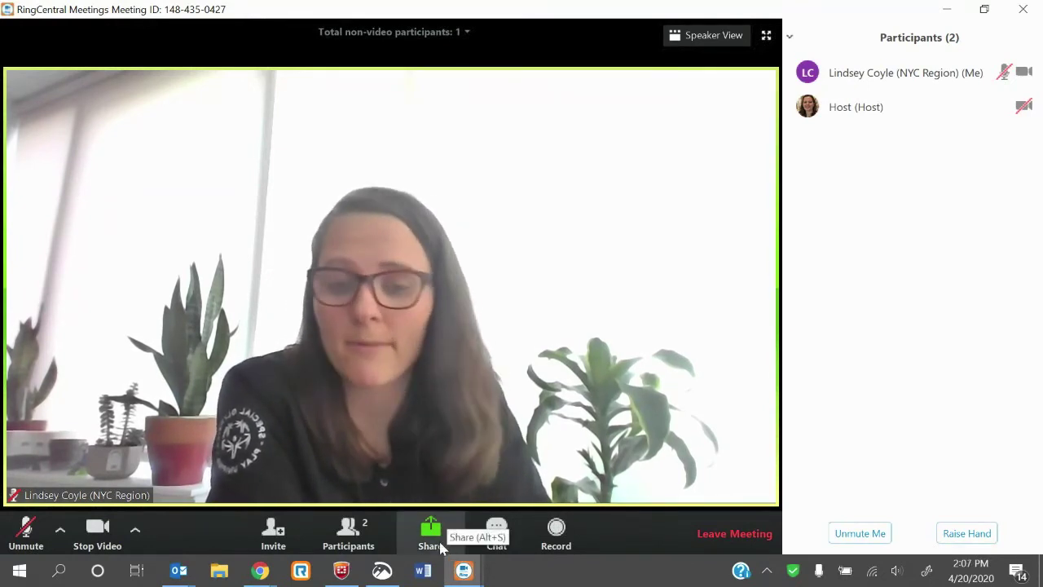
{"action": "left_click", "coordinate": [507, 539]}
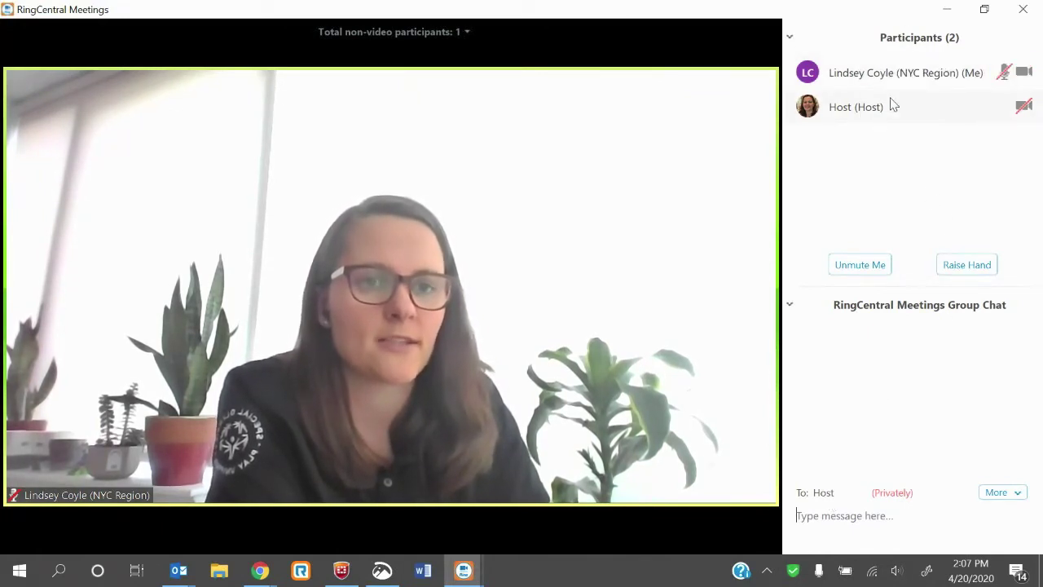
Start renaming your own participant entry, clear the existing screen name and enter your first name
{"action": "left_click", "coordinate": [1007, 74]}
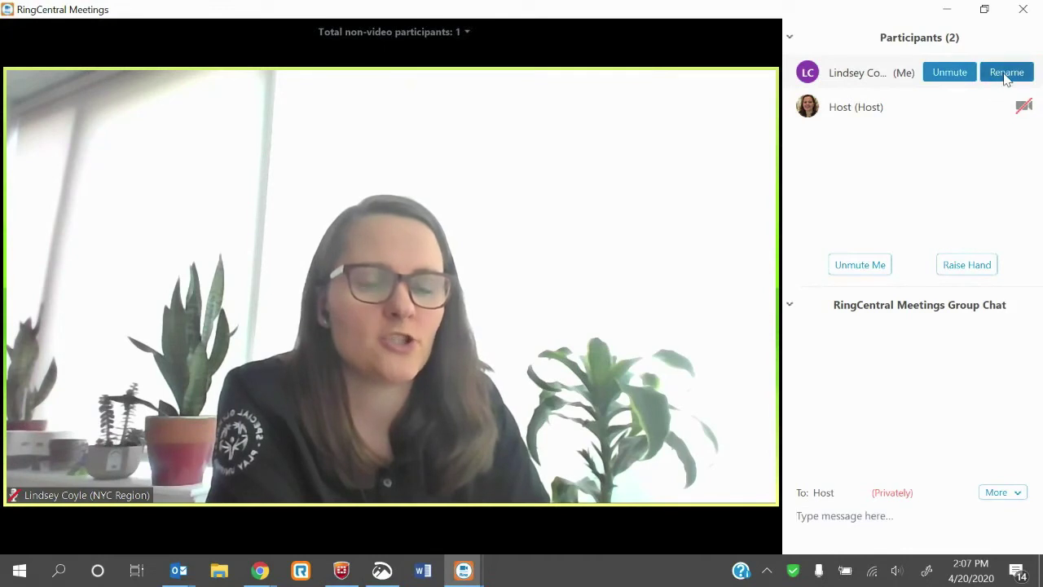
{"action": "left_click", "coordinate": [571, 277]}
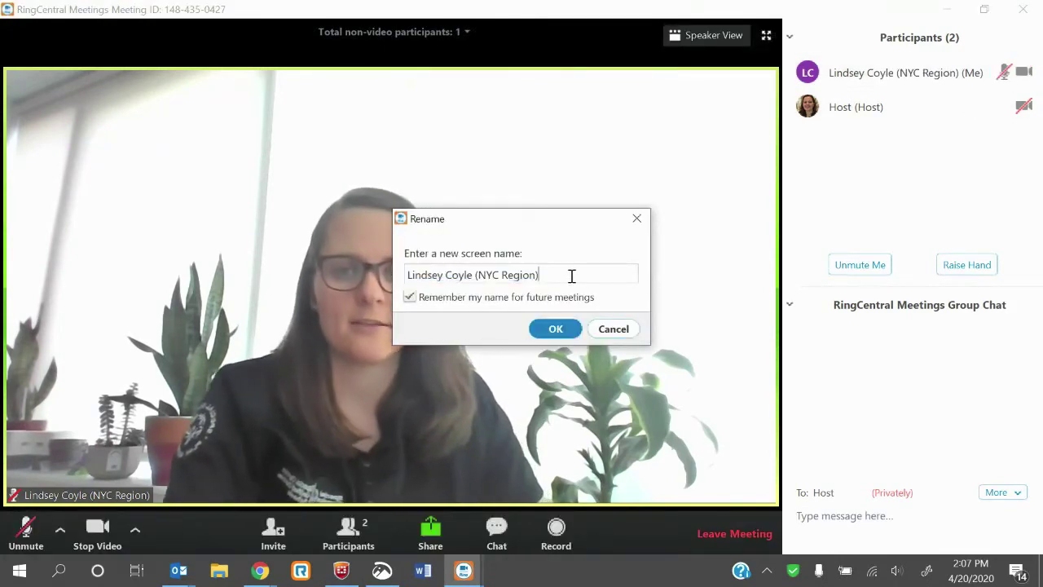
{"action": "key", "text": "BackSpace"}
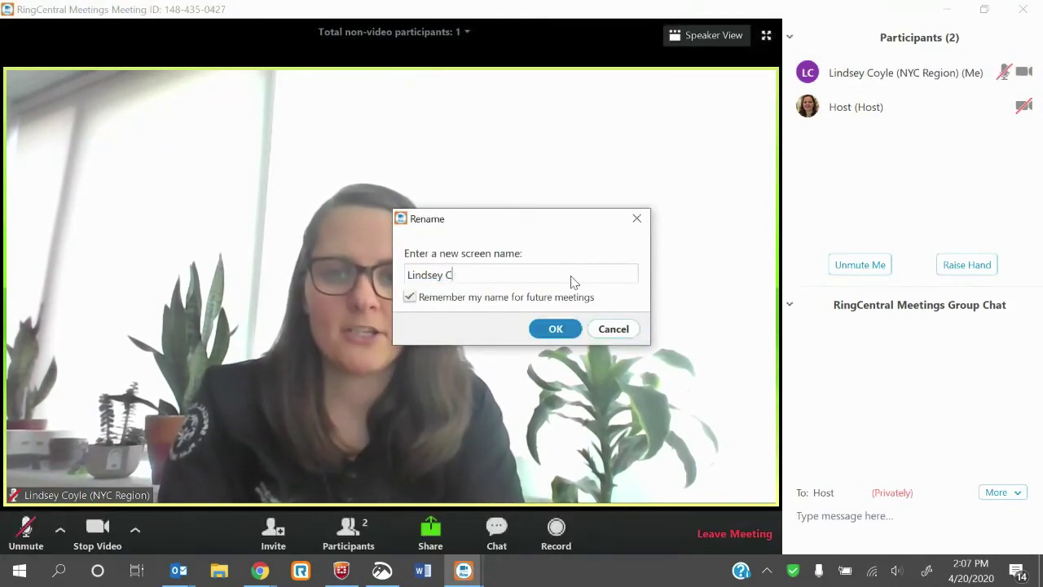
{"action": "key", "text": "BackSpace"}
{"action": "key", "text": "BackSpace"}
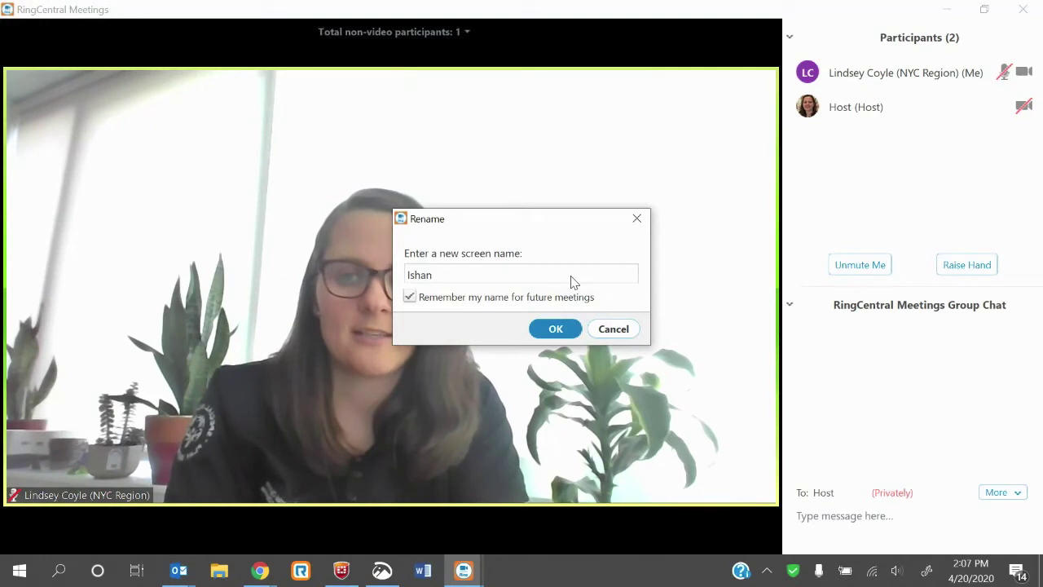
{"action": "key", "text": "BackSpace"}
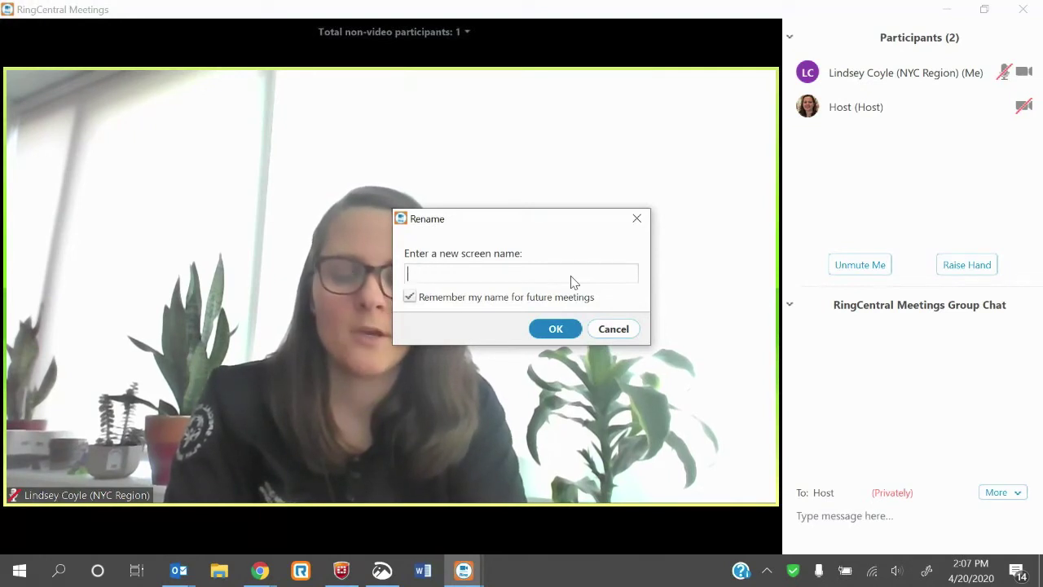
{"action": "type", "text": "Lindsey"}
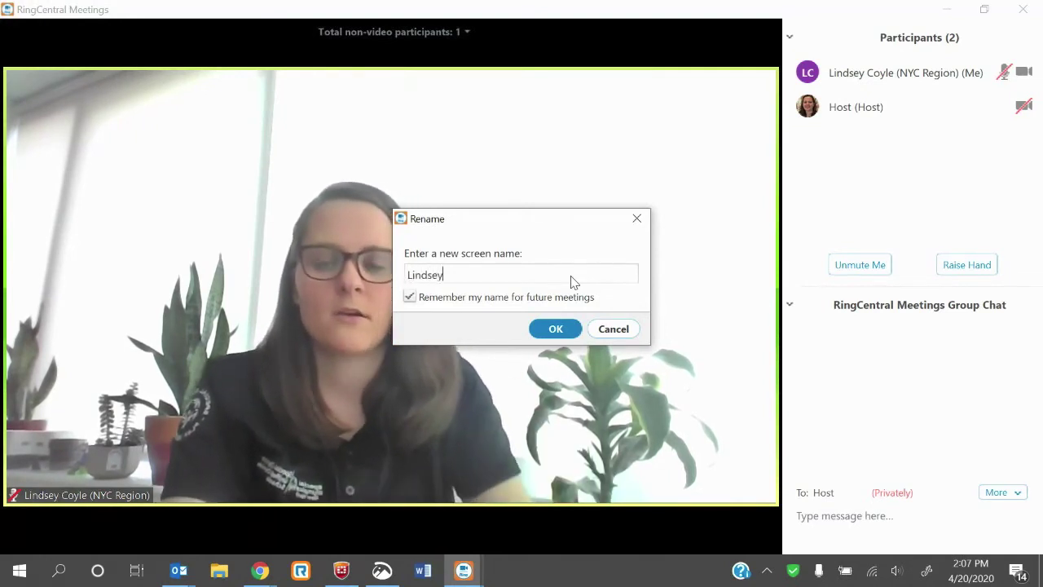
Keep the name remembered for future meetings, add your last name to the screen name, and apply the rename
{"action": "left_click", "coordinate": [410, 297]}
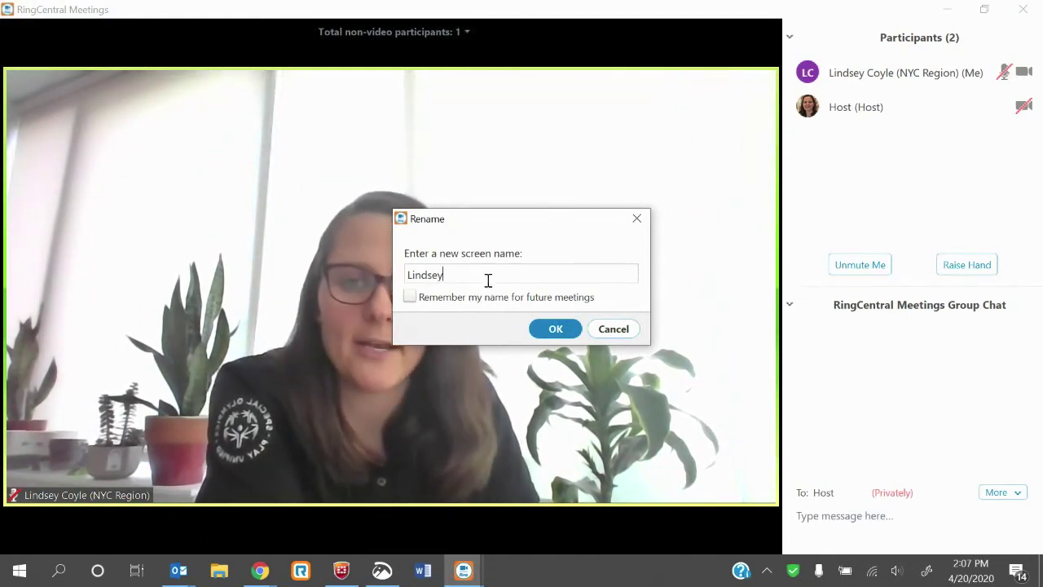
{"action": "left_click", "coordinate": [455, 303]}
{"action": "left_click", "coordinate": [454, 303]}
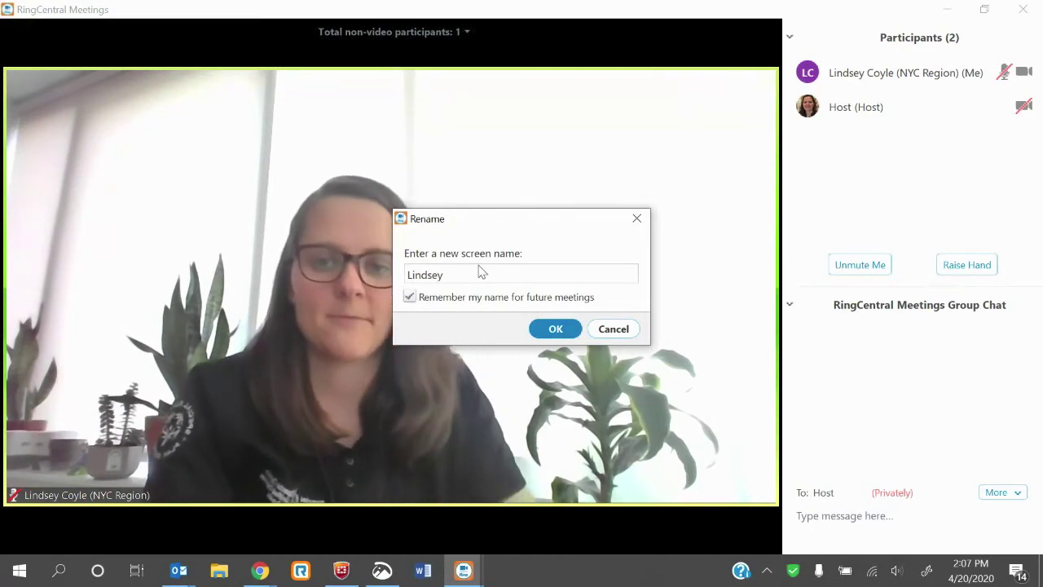
{"action": "left_click", "coordinate": [481, 270]}
{"action": "type", "text": "Coyle"}
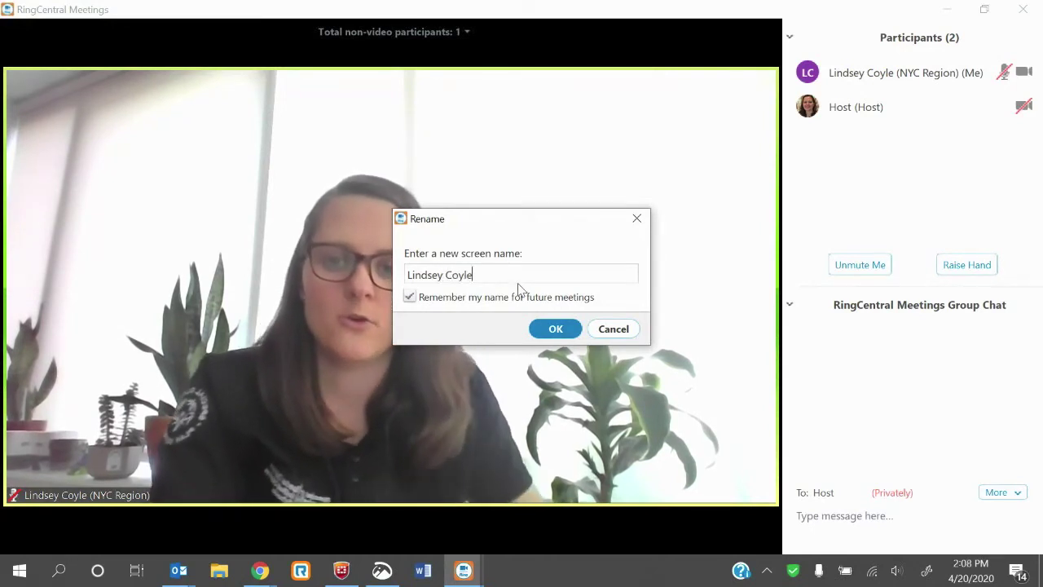
{"action": "left_click", "coordinate": [553, 328]}
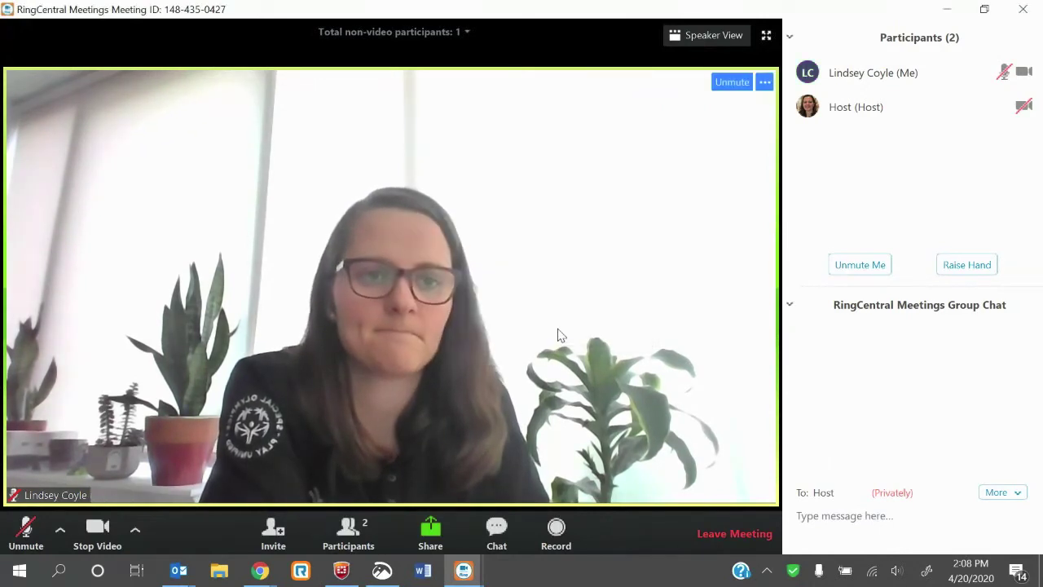
Hide the participant list, show it again, and point out the Rename option on your own entry
{"action": "left_click", "coordinate": [348, 529]}
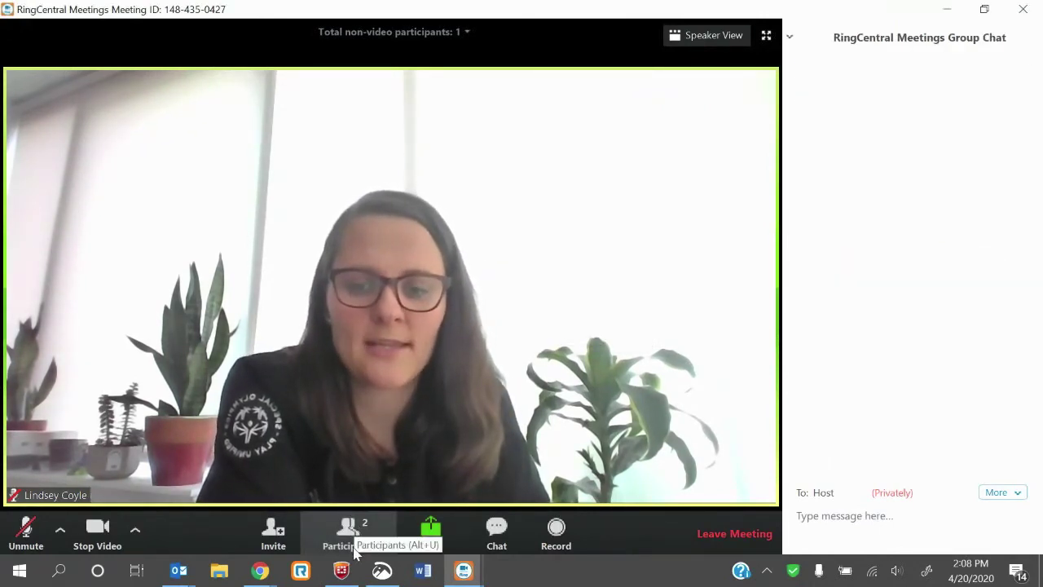
{"action": "left_click", "coordinate": [355, 552]}
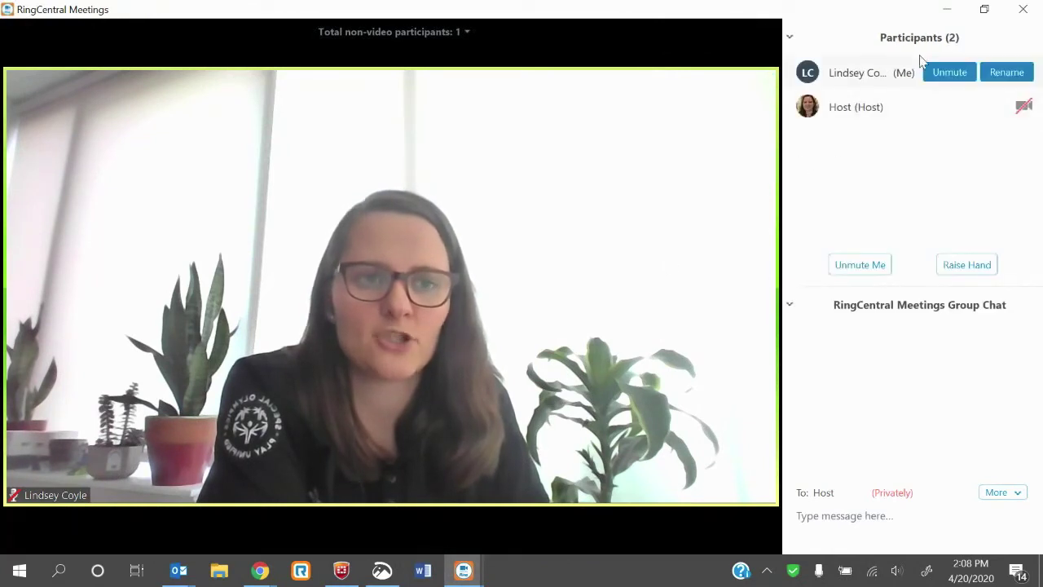
{"action": "mouse_move", "coordinate": [430, 426]}
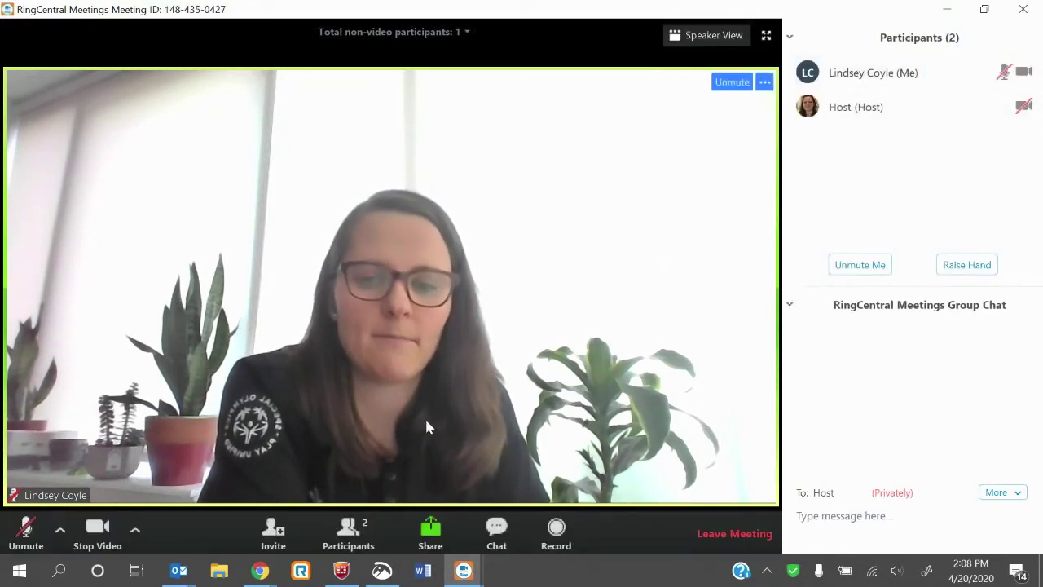
{"action": "mouse_move", "coordinate": [1011, 82]}
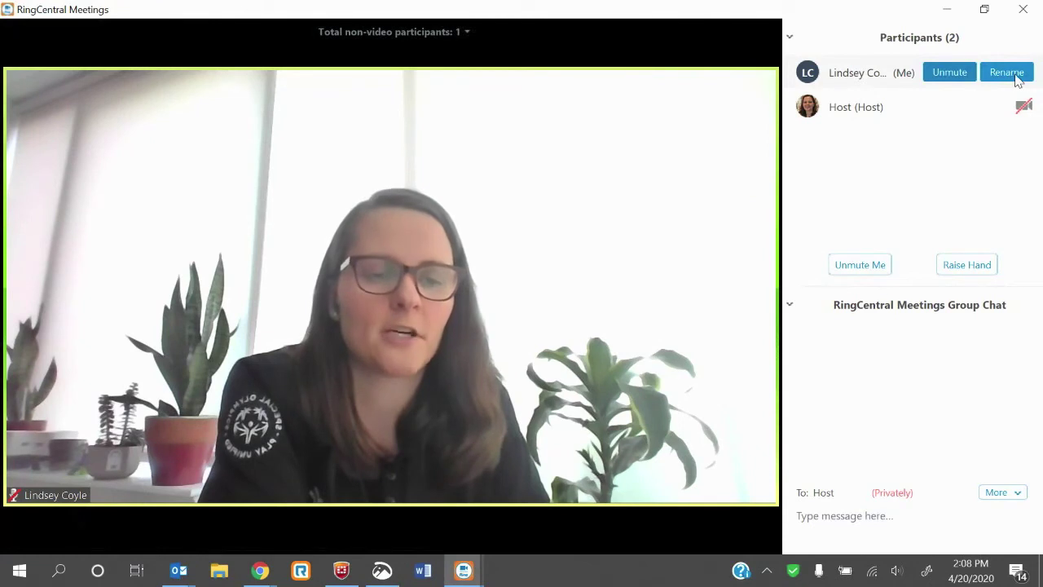
{"action": "mouse_move", "coordinate": [666, 436]}
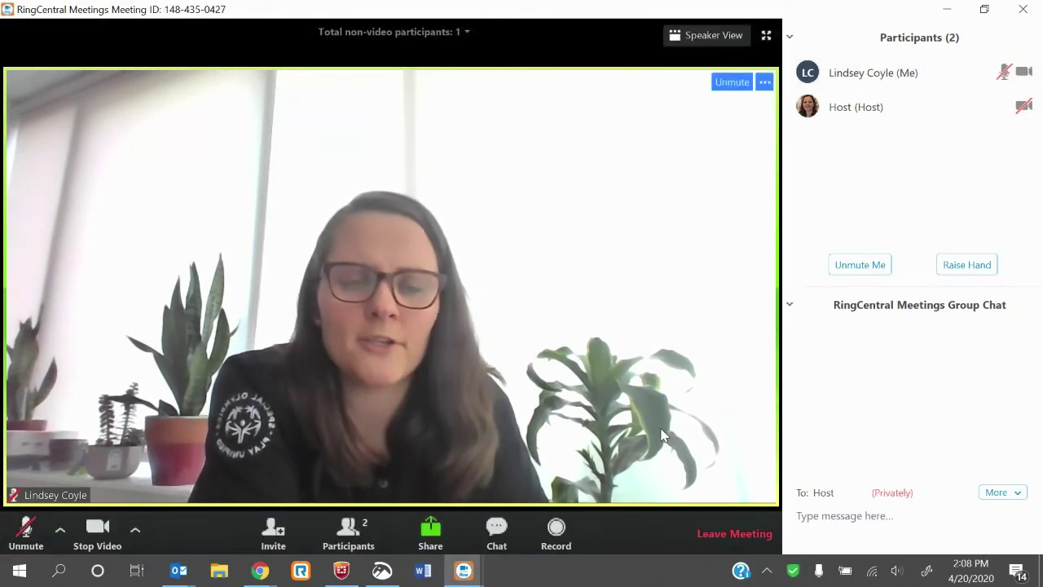
Switch the meeting layout to Speaker View and back to Gallery View
{"action": "left_click", "coordinate": [707, 36]}
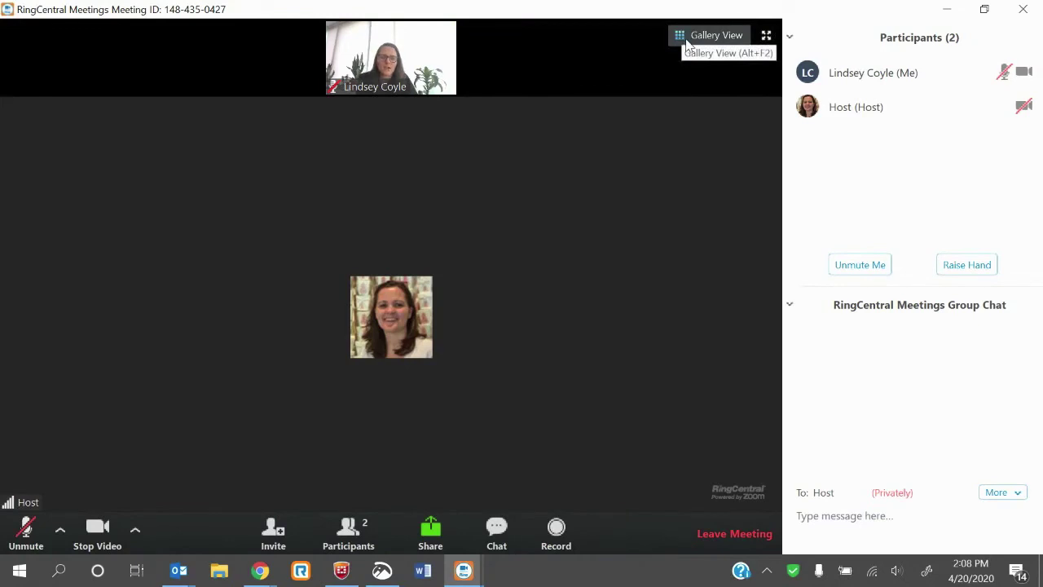
{"action": "left_click", "coordinate": [694, 41]}
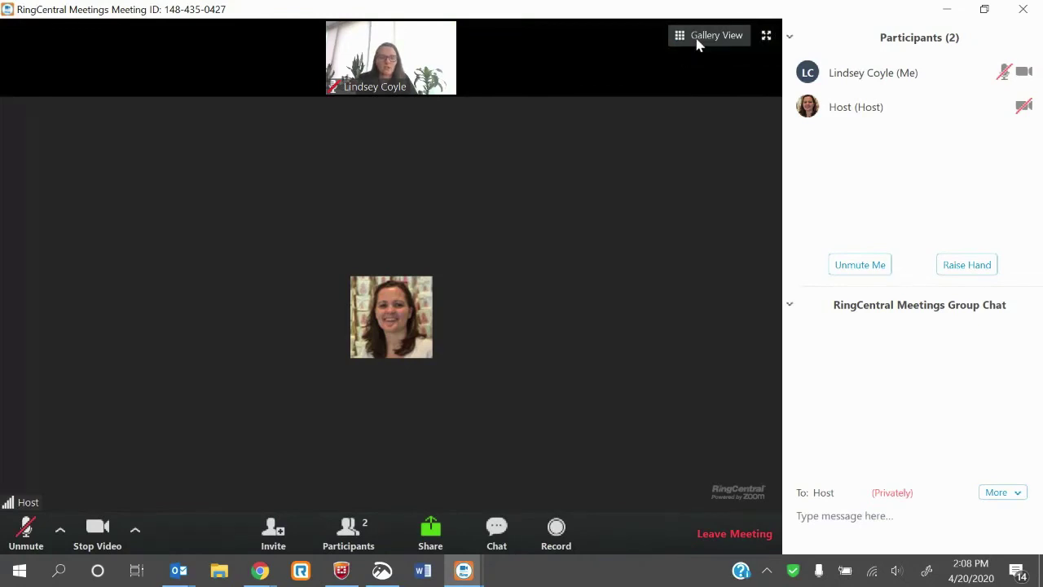
{"action": "mouse_move", "coordinate": [720, 368]}
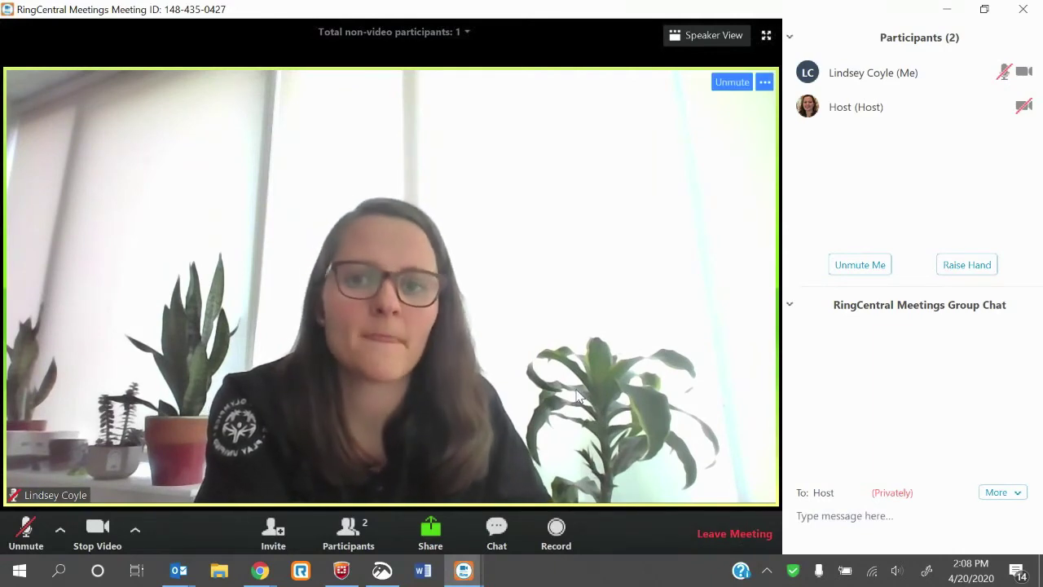
Leave the meeting and confirm leaving
{"action": "left_click", "coordinate": [738, 534]}
{"action": "left_click", "coordinate": [580, 345]}
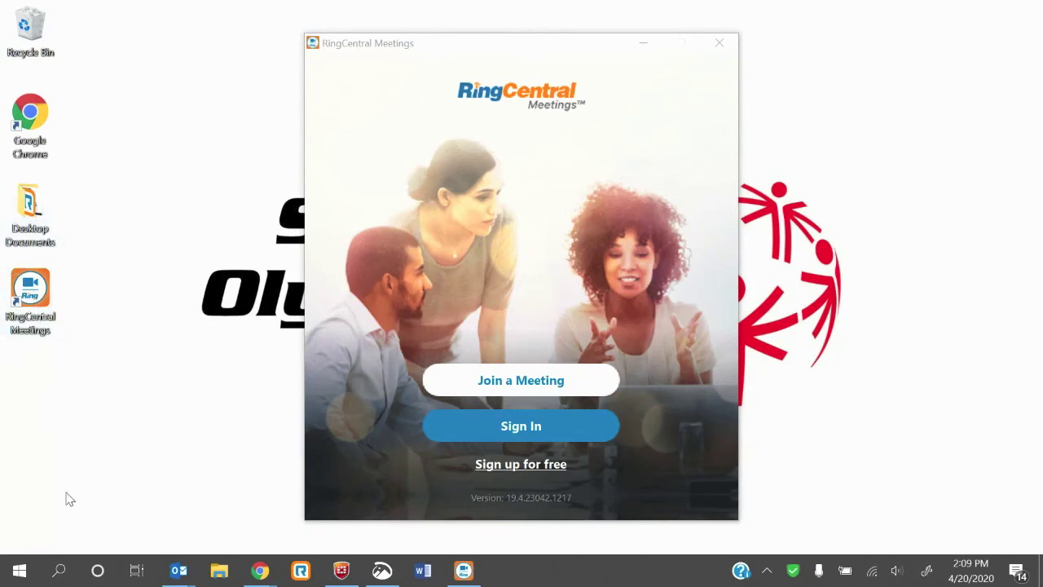
Look through the computer's installed apps for the RingCentral Meetings entry, then close the list
{"action": "left_click", "coordinate": [19, 571]}
{"action": "scroll", "coordinate": [112, 459], "scroll_direction": "down", "scroll_amount": 6}
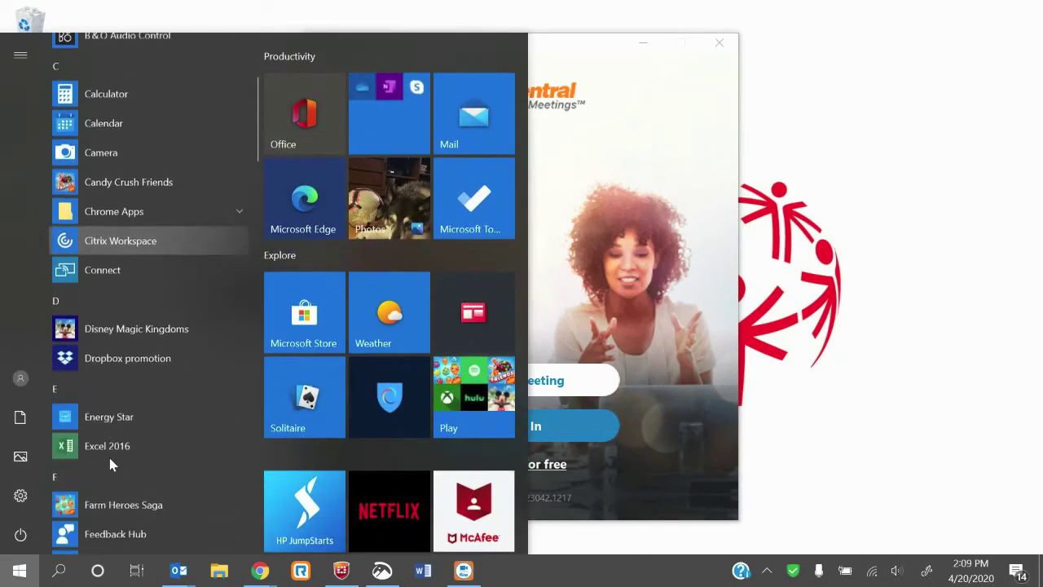
{"action": "scroll", "coordinate": [114, 462], "scroll_direction": "down", "scroll_amount": 10}
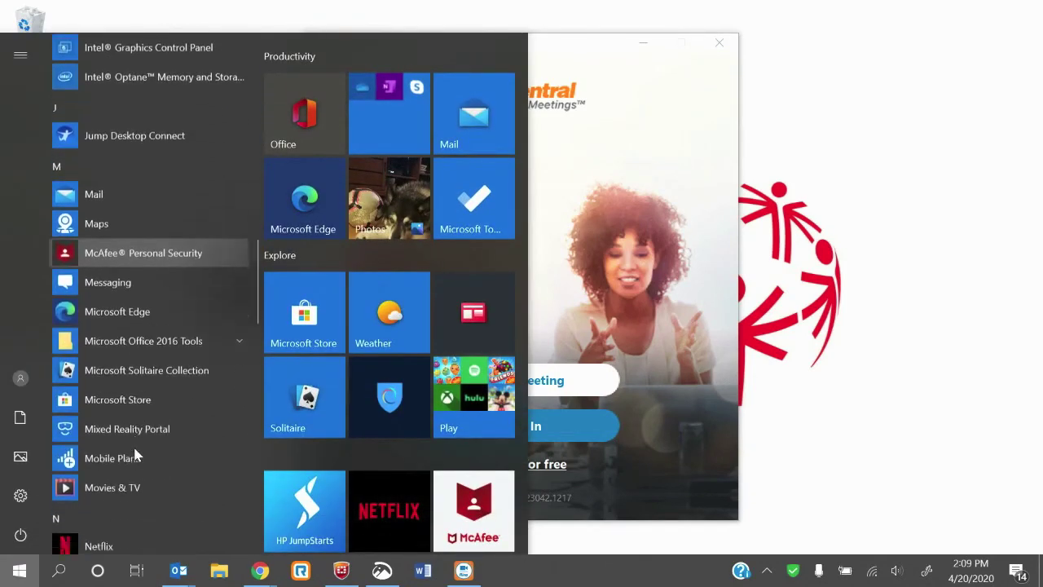
{"action": "scroll", "coordinate": [133, 448], "scroll_direction": "down", "scroll_amount": 8}
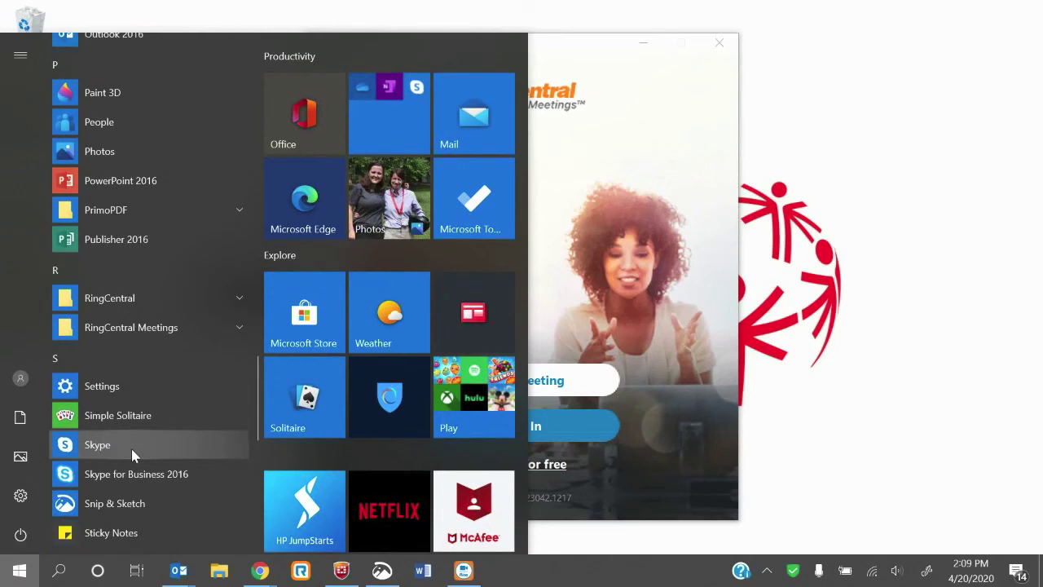
{"action": "left_click", "coordinate": [20, 571]}
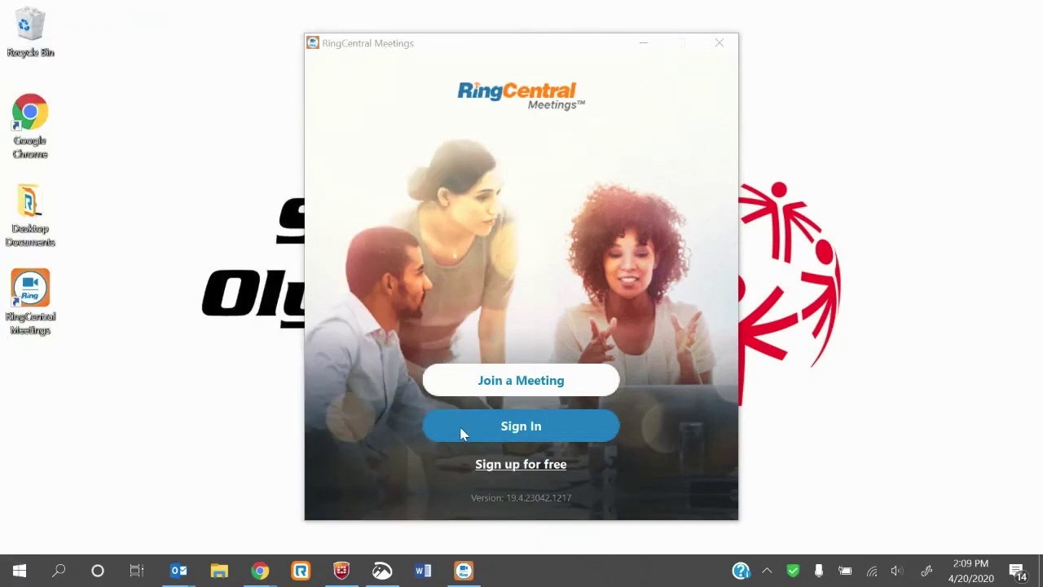
Join a meeting from the RingCentral Meetings client by entering the meeting ID, keeping the remembered name
{"action": "left_click", "coordinate": [527, 383]}
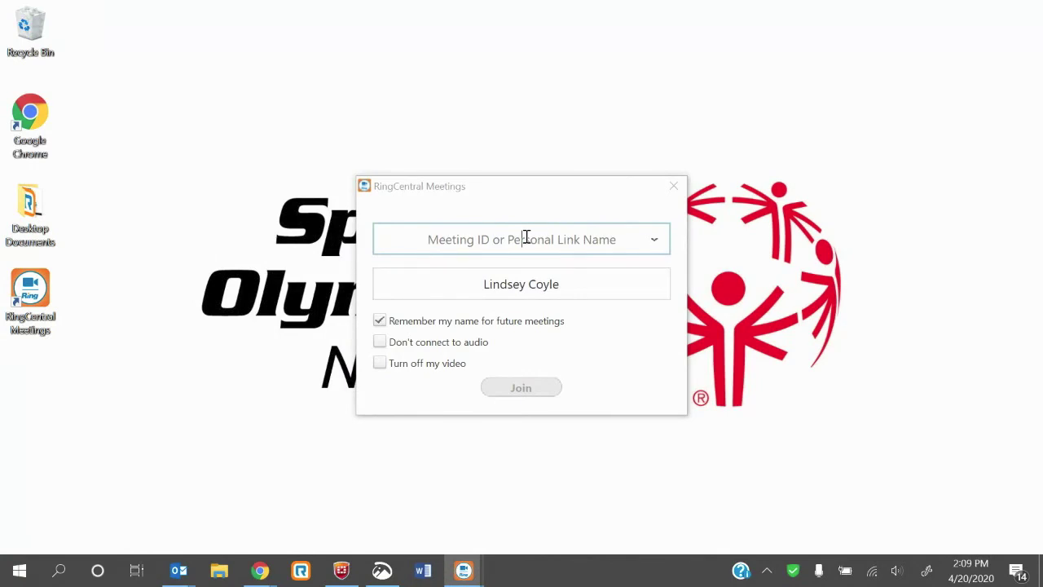
{"action": "type", "text": "148-43"}
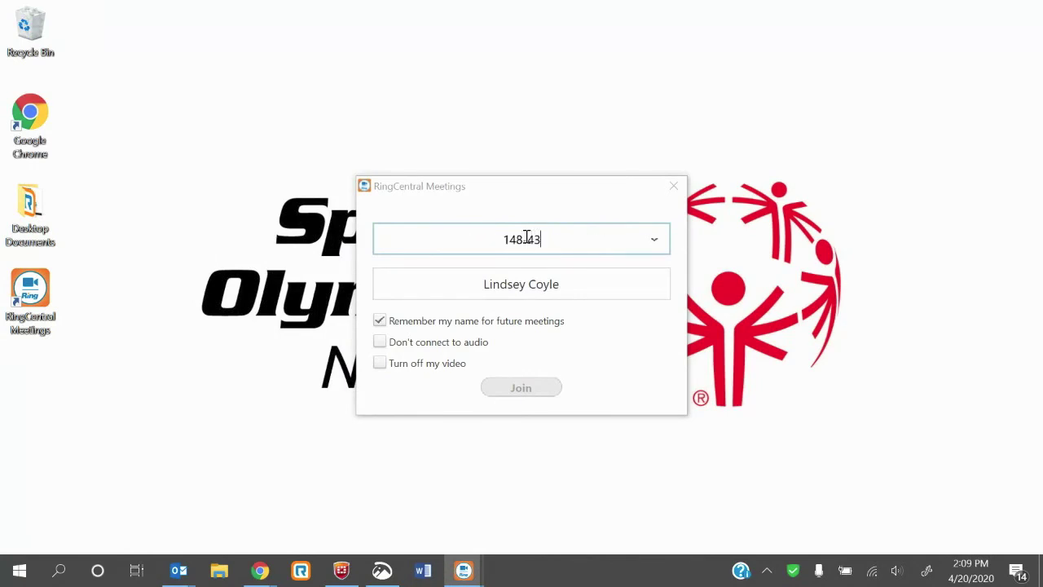
{"action": "type", "text": "50-427"}
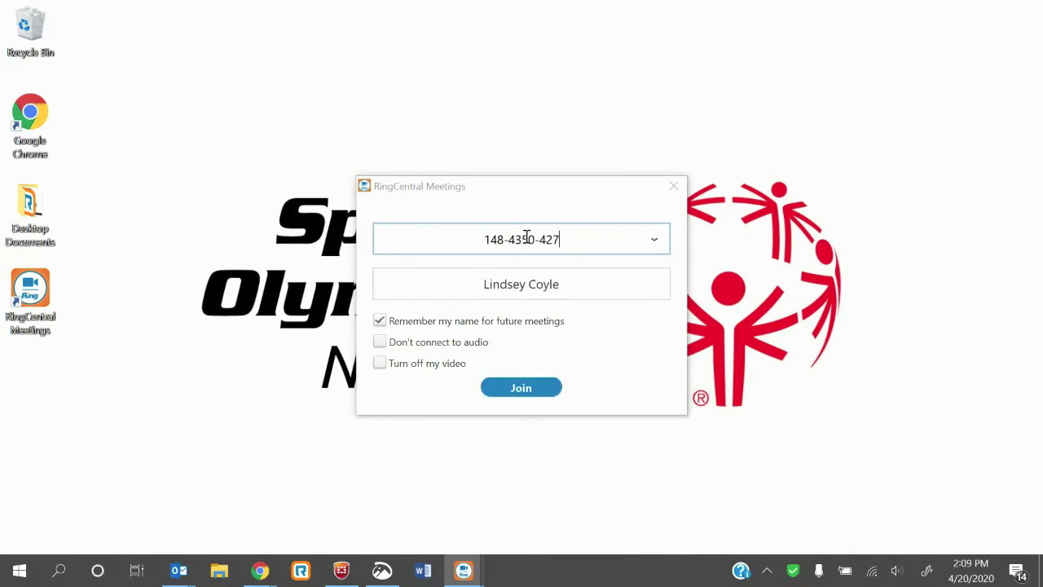
{"action": "left_click", "coordinate": [536, 390]}
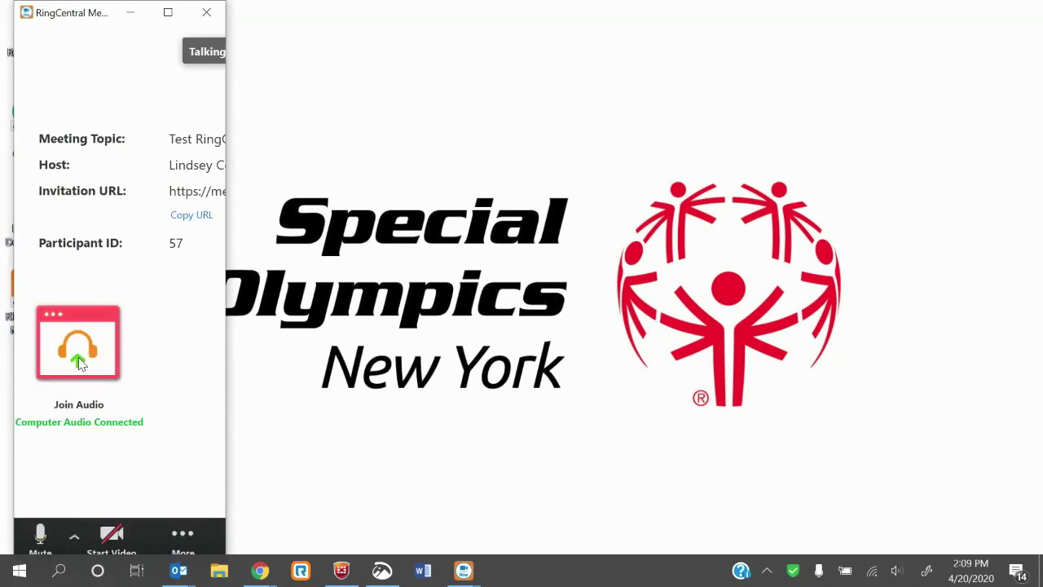
Maximize the rejoined meeting's window and start the video
{"action": "left_click", "coordinate": [171, 13]}
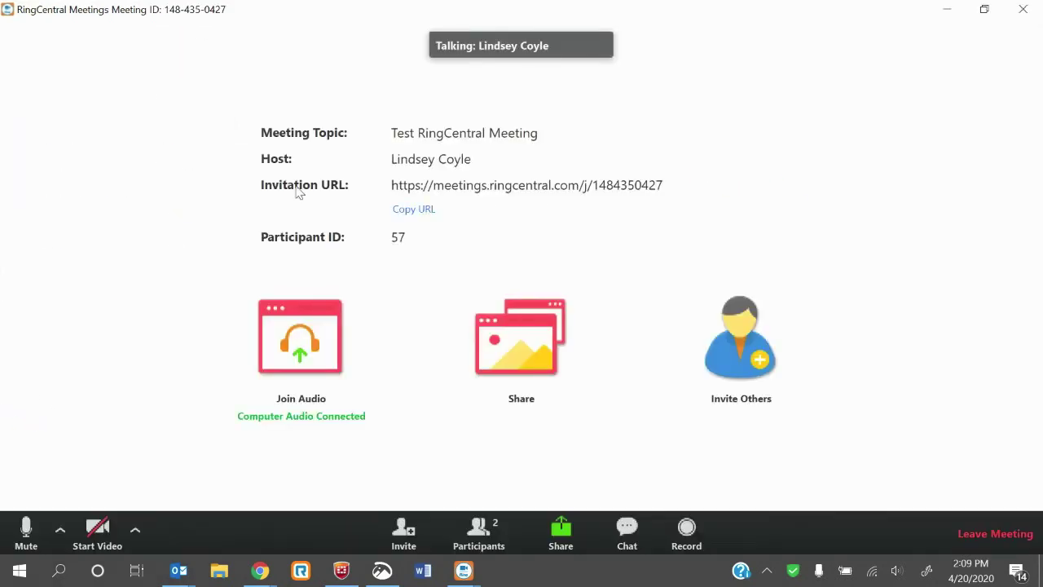
{"action": "left_click", "coordinate": [98, 534]}
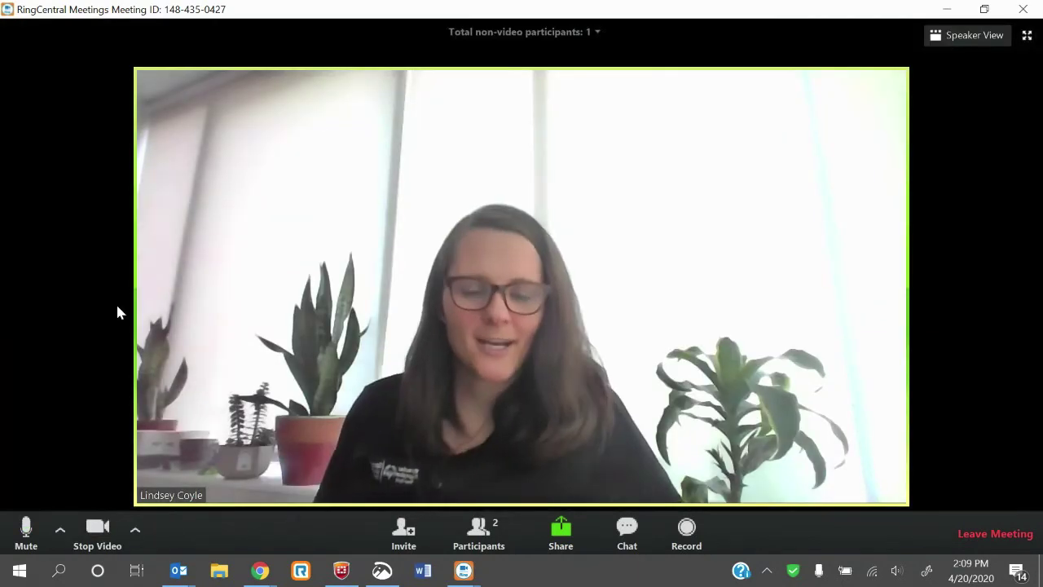